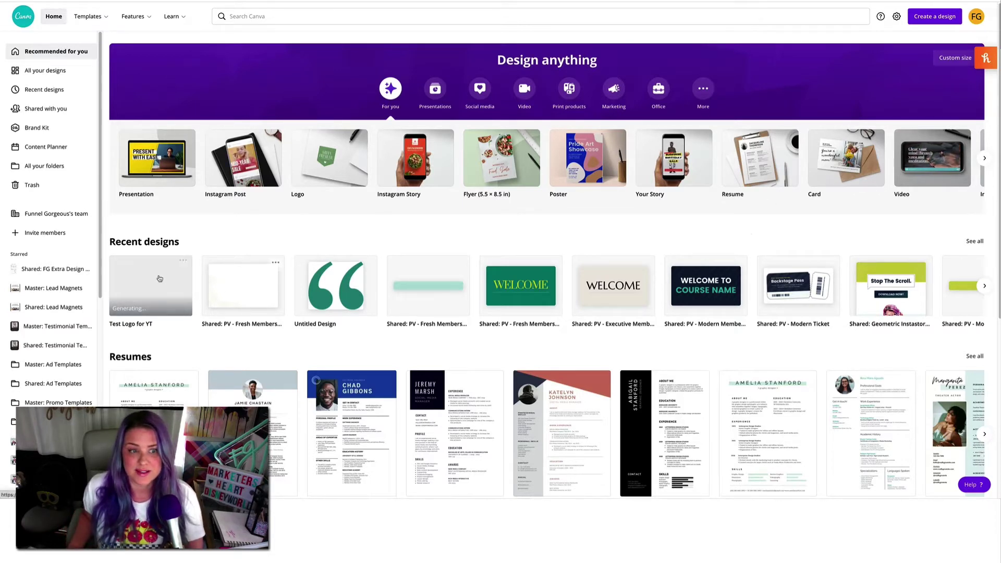
Step: Open the new Test Logo for YT logo design from Recent designs
{"action": "left_click", "coordinate": [160, 278]}
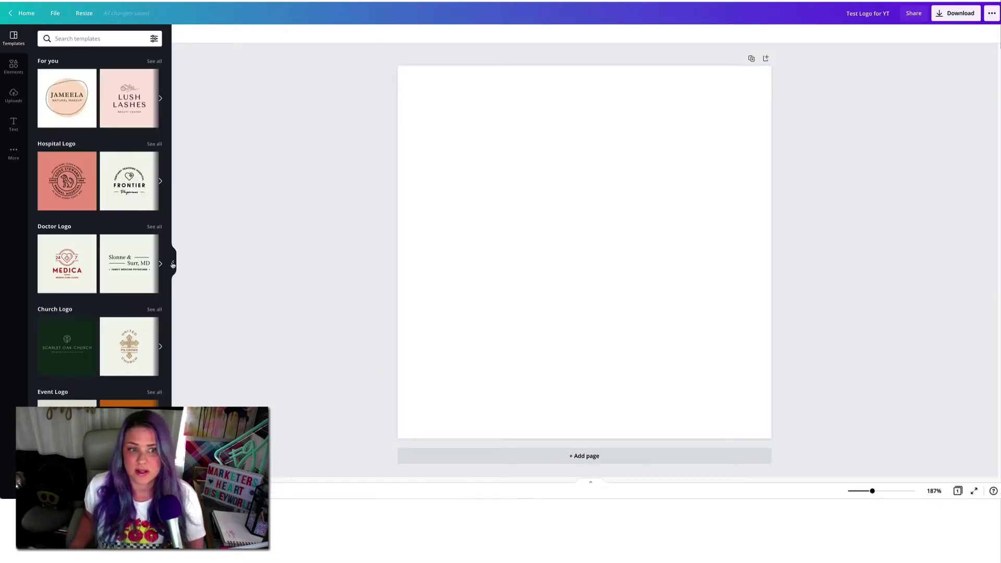
Step: Hide the template suggestions, then go to Flaticon's icon search
{"action": "left_click", "coordinate": [172, 265]}
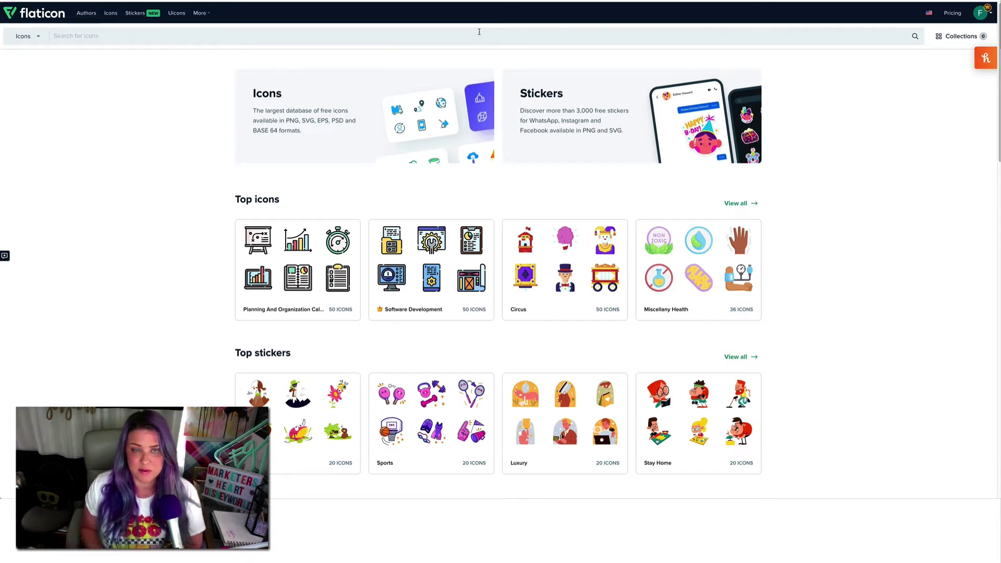
{"action": "left_click", "coordinate": [479, 32]}
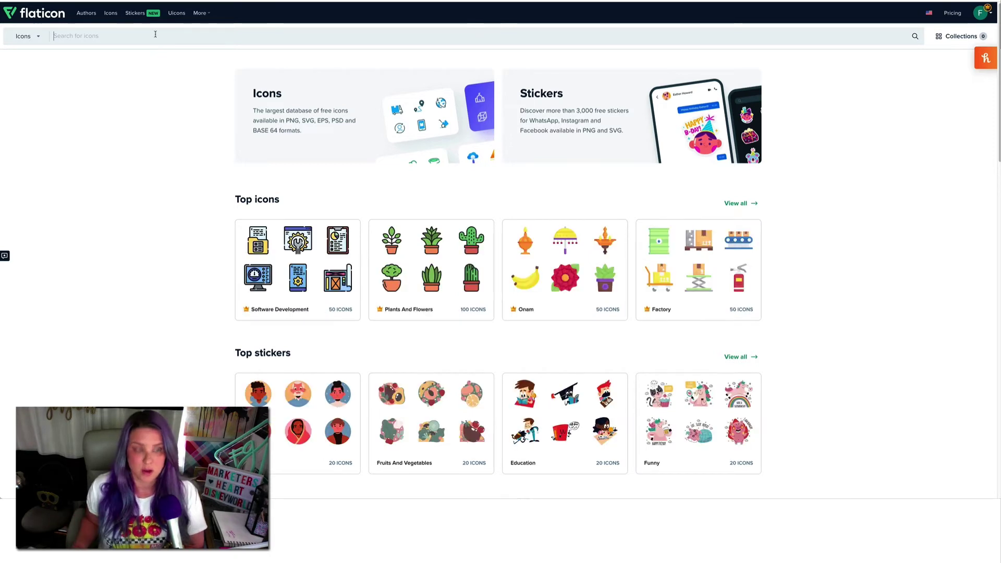
Step: Search Flaticon for 'gorgeous' and browse the Beautiful icon results
{"action": "type", "text": "gorgeous"}
{"action": "key", "text": "Return"}
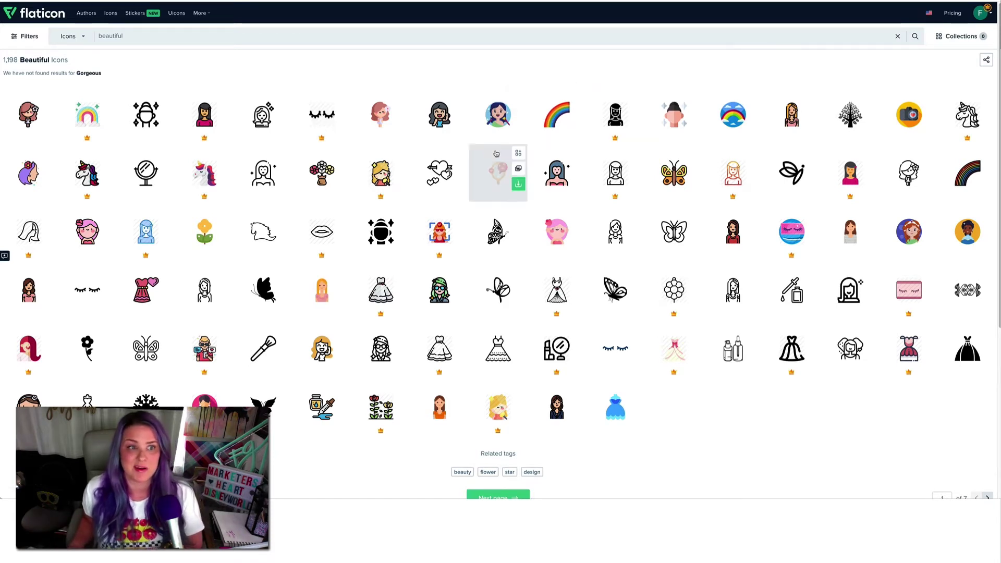
{"action": "scroll", "coordinate": [488, 288], "scroll_direction": "down", "scroll_amount": 1}
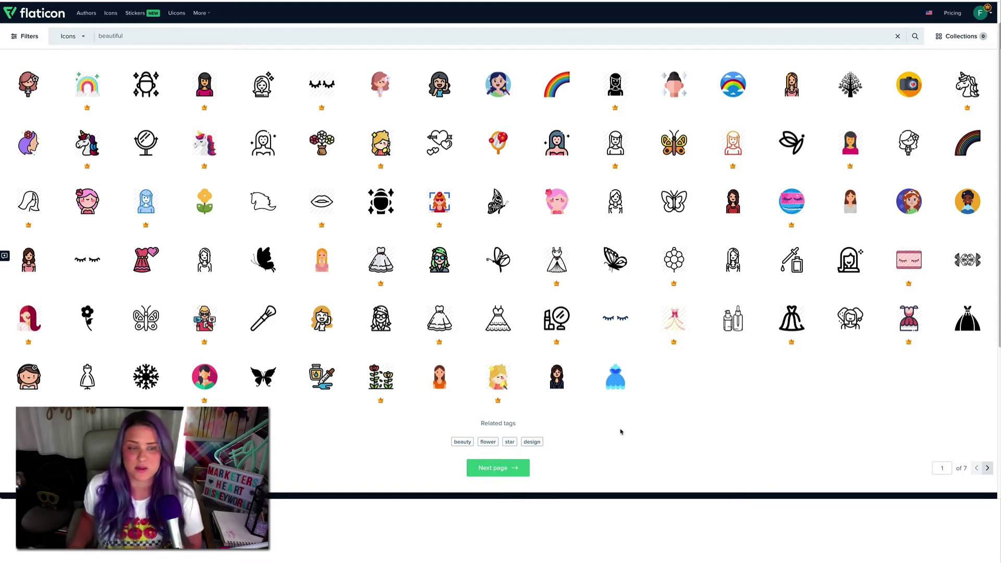
{"action": "mouse_move", "coordinate": [787, 142]}
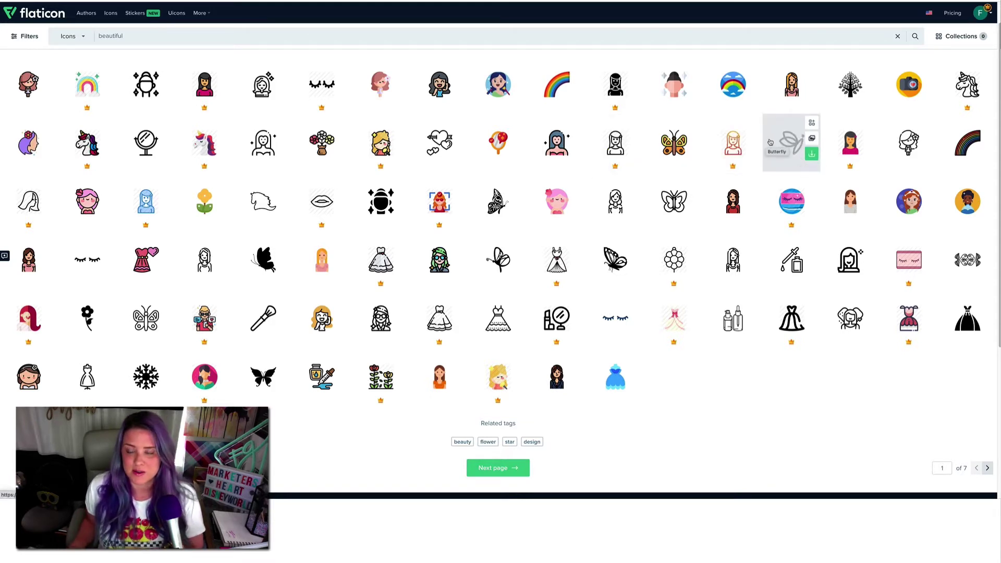
Step: Open the minimal Butterfly icon's details and download it as an SVG
{"action": "left_click", "coordinate": [784, 141]}
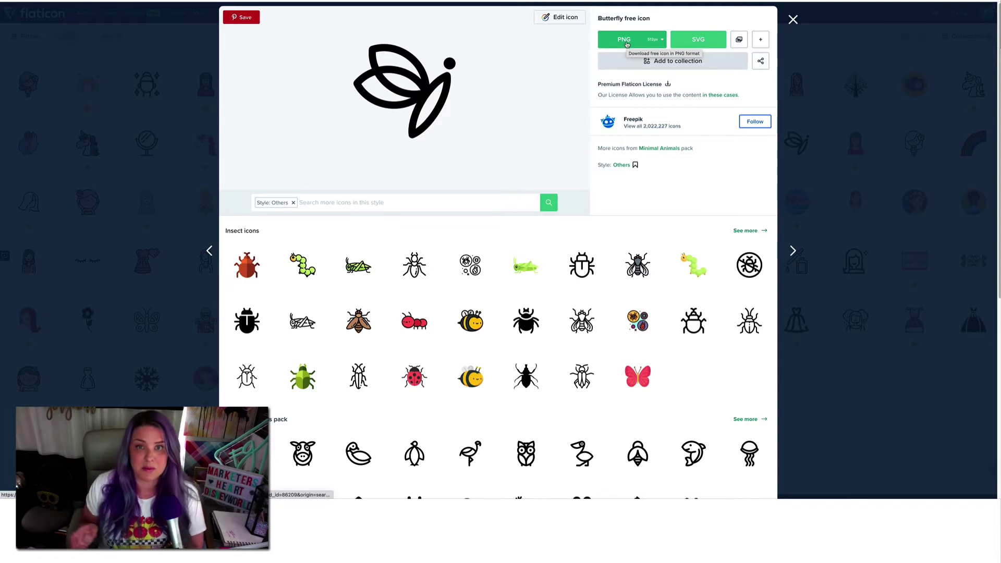
{"action": "left_click", "coordinate": [676, 41]}
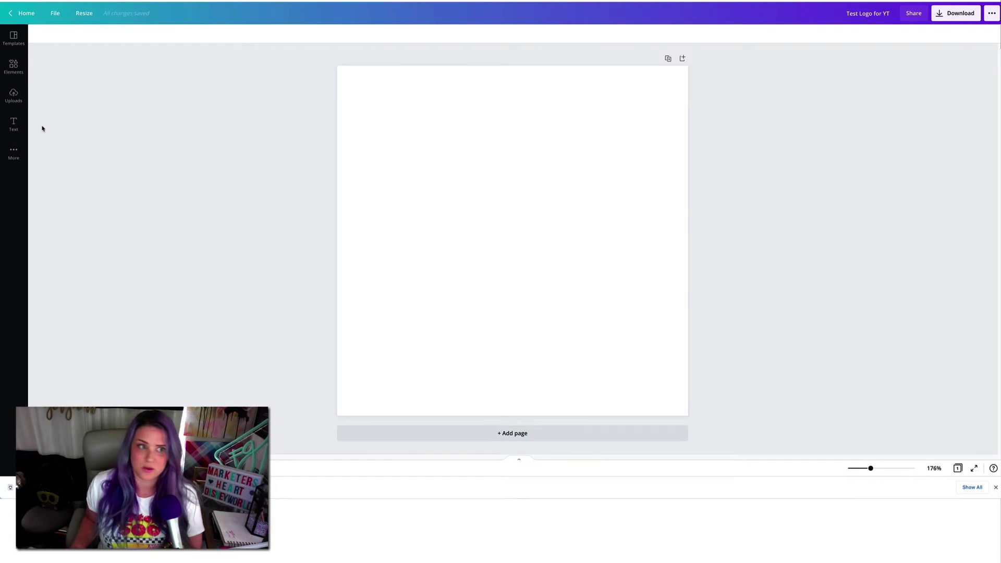
{"action": "left_click", "coordinate": [14, 95]}
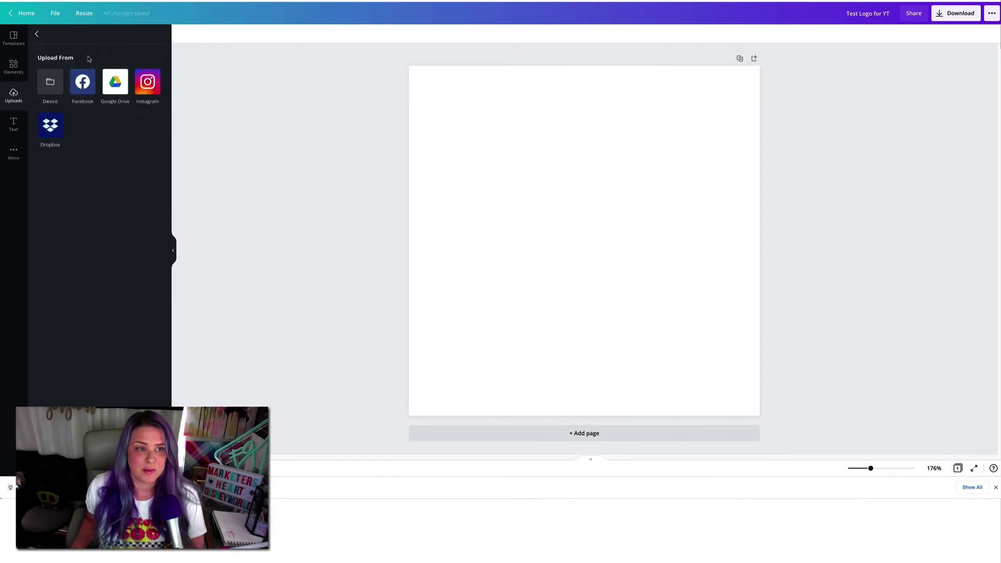
Step: Upload butterfly.svg from the computer and add it to the page
{"action": "left_click", "coordinate": [50, 82]}
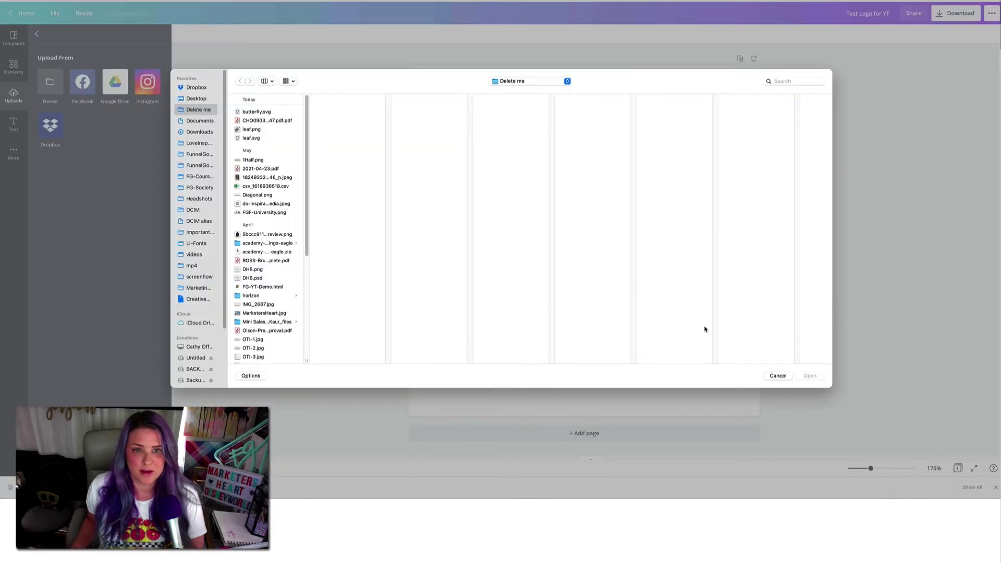
{"action": "left_click", "coordinate": [257, 112]}
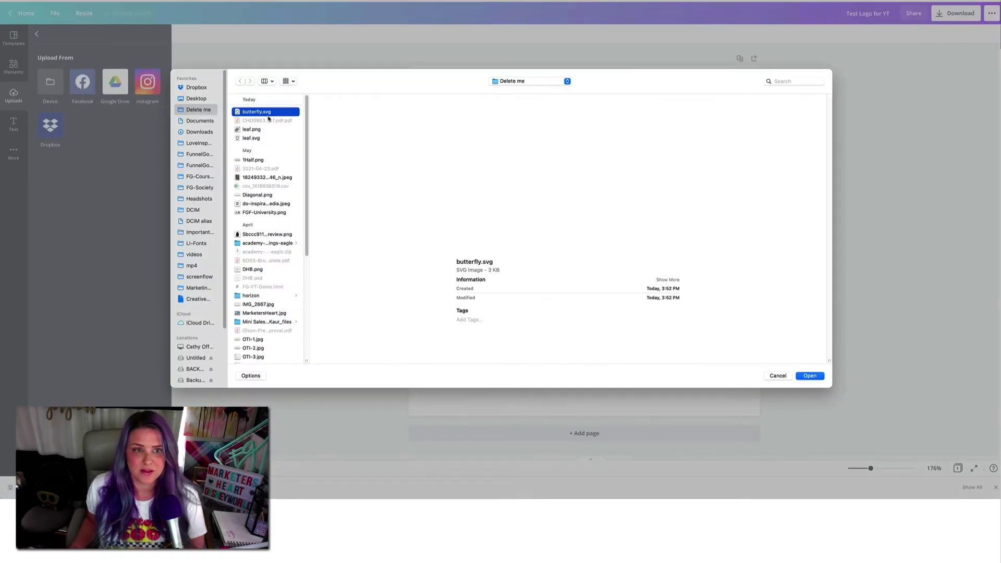
{"action": "left_click", "coordinate": [809, 376]}
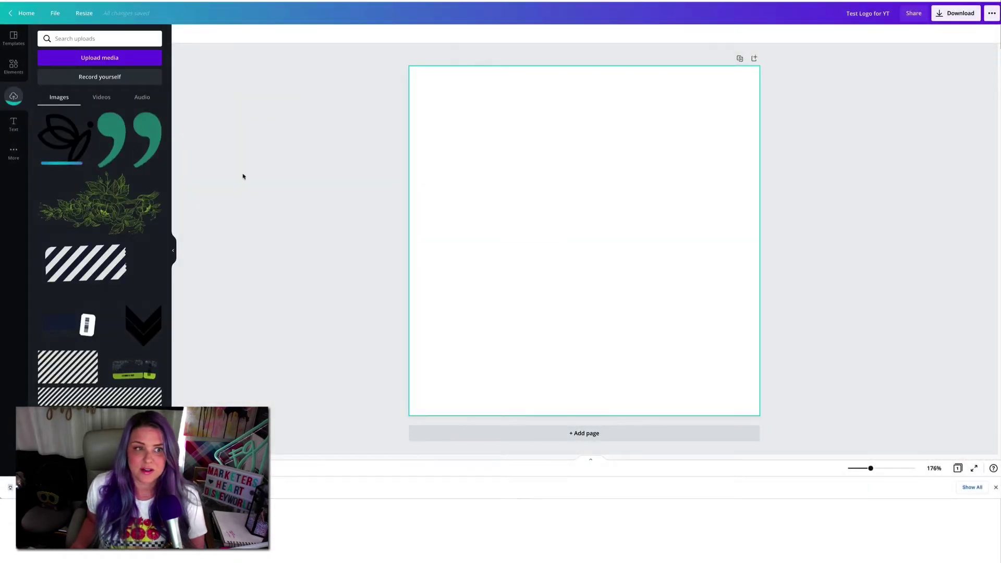
{"action": "left_click", "coordinate": [52, 134]}
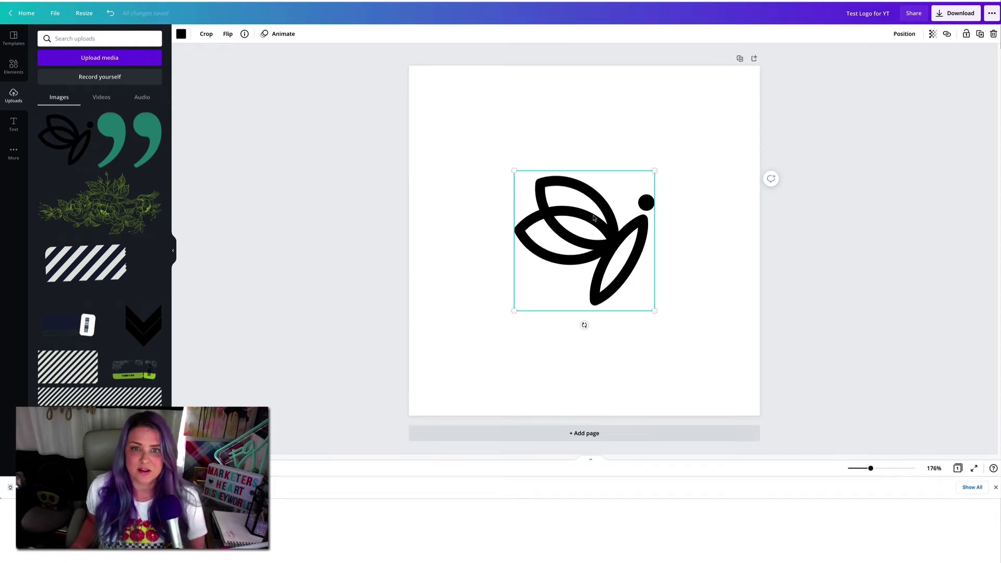
Step: Recolour the butterfly mauve from the brand palette and move it higher
{"action": "left_click", "coordinate": [180, 34]}
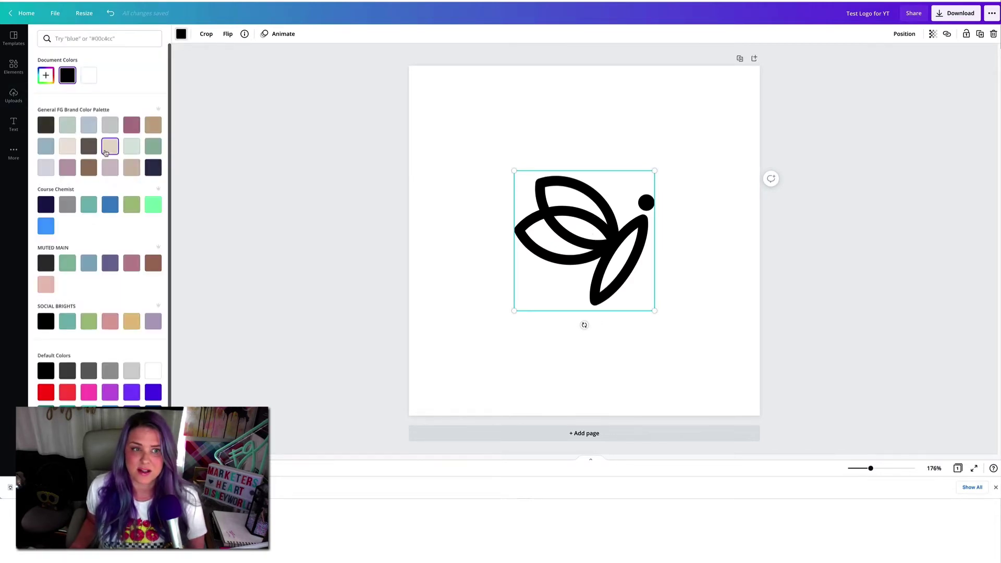
{"action": "left_click", "coordinate": [131, 125]}
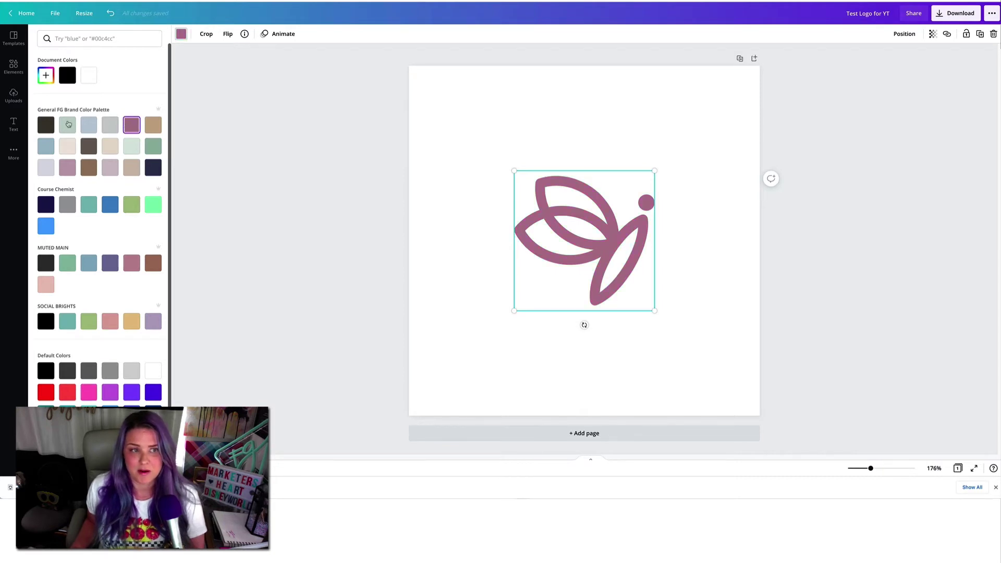
{"action": "key", "text": "Escape"}
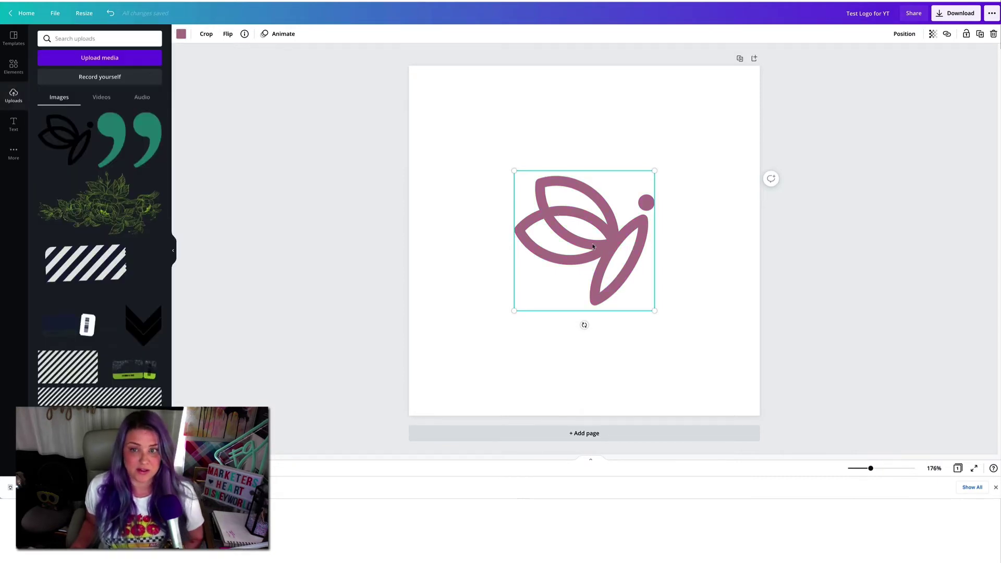
{"action": "left_click_drag", "start_coordinate": [615, 247], "coordinate": [592, 182]}
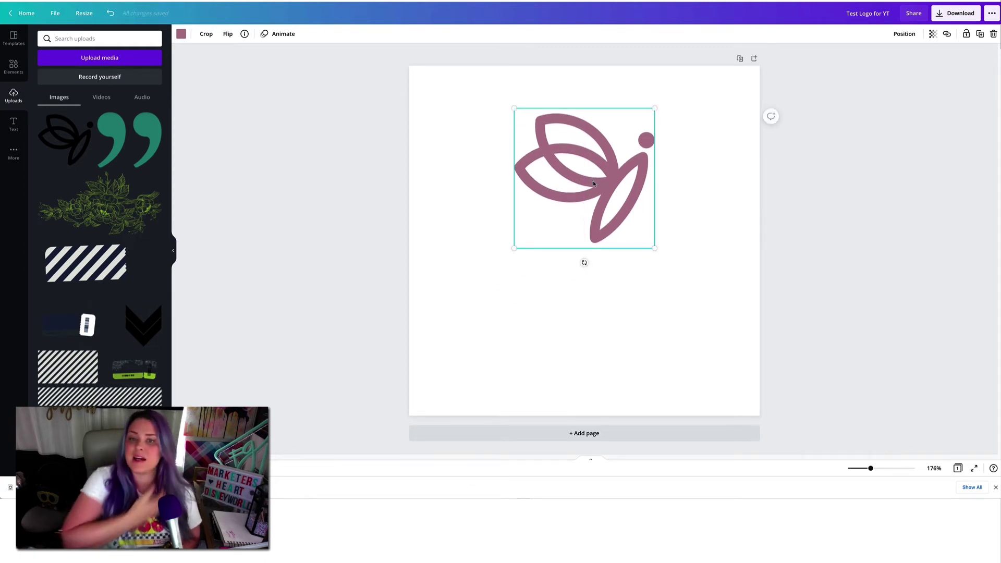
Step: Shrink the butterfly to about 103 px square, centred near the page top
{"action": "mouse_move", "coordinate": [592, 182]}
{"action": "left_mouse_down"}
{"action": "mouse_move", "coordinate": [591, 236]}
{"action": "mouse_move", "coordinate": [591, 183]}
{"action": "left_mouse_up"}
{"action": "left_click_drag", "start_coordinate": [655, 244], "coordinate": [580, 138]}
{"action": "left_click", "coordinate": [508, 169]}
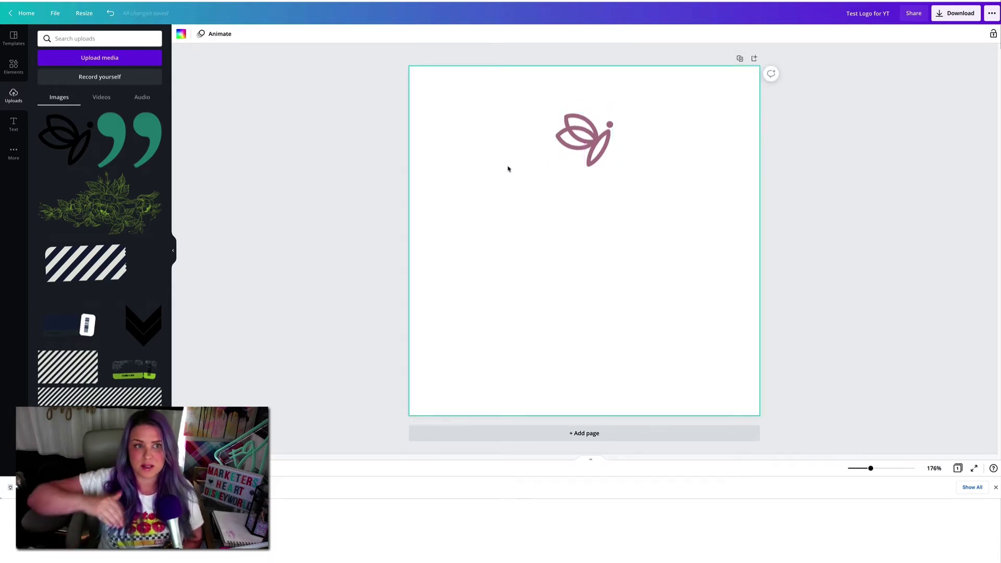
Step: Add a heading reading GORGEOUS and move it up under the butterfly
{"action": "left_click", "coordinate": [14, 124]}
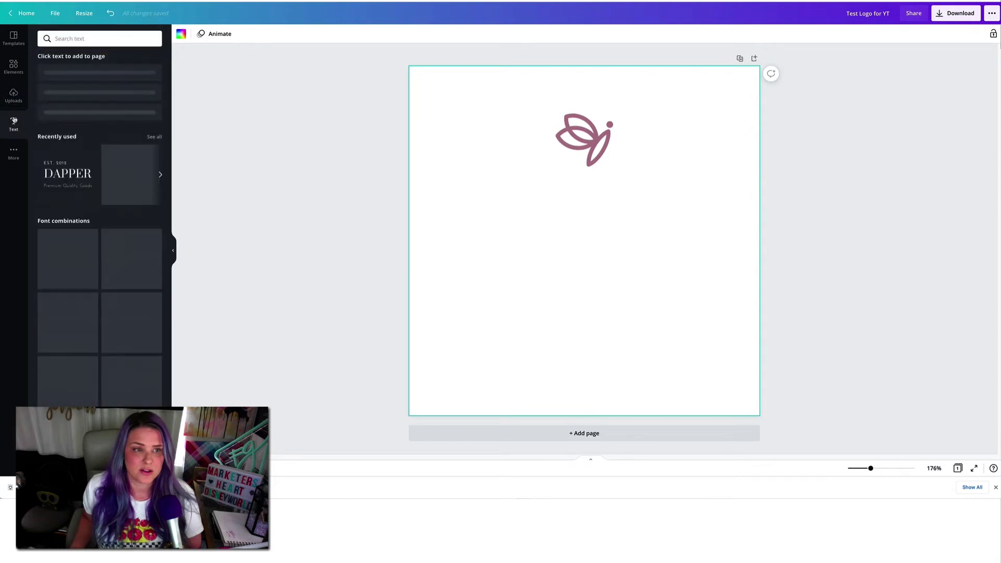
{"action": "left_click", "coordinate": [93, 78]}
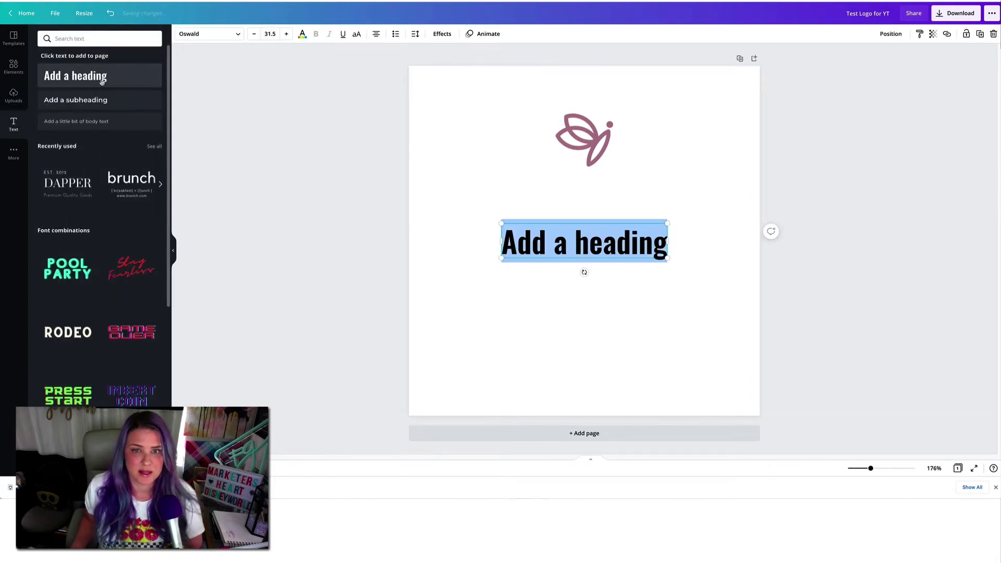
{"action": "double_click", "coordinate": [595, 244]}
{"action": "key", "text": "ctrl+a"}
{"action": "type", "text": "GOR"}
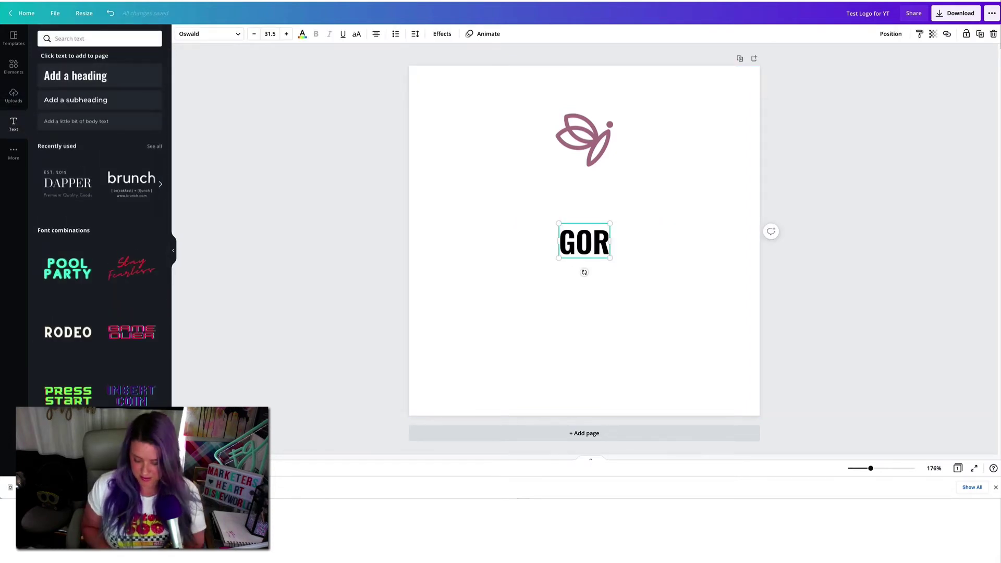
{"action": "type", "text": "GEOUS"}
{"action": "left_click", "coordinate": [601, 225]}
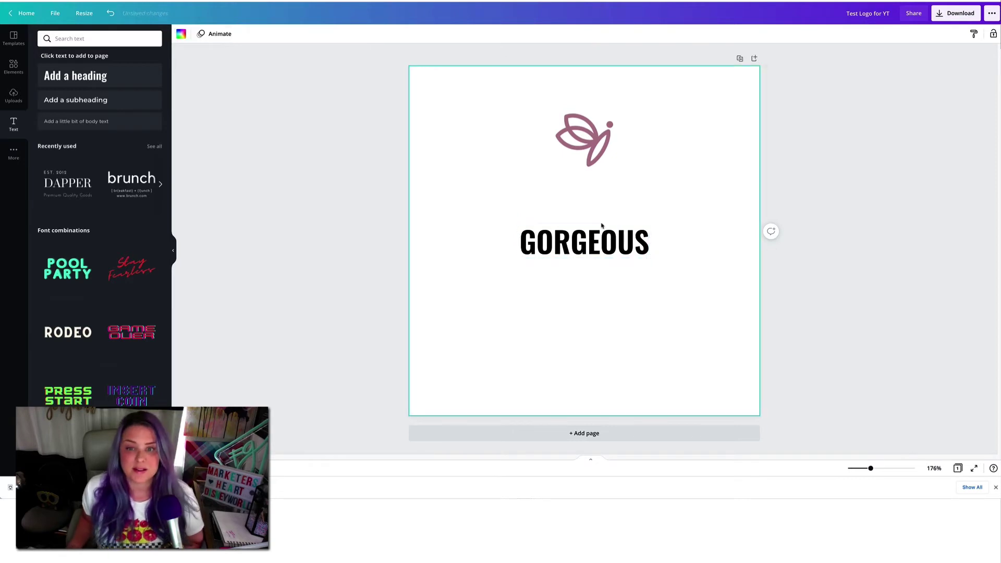
{"action": "left_click_drag", "start_coordinate": [601, 225], "coordinate": [594, 184]}
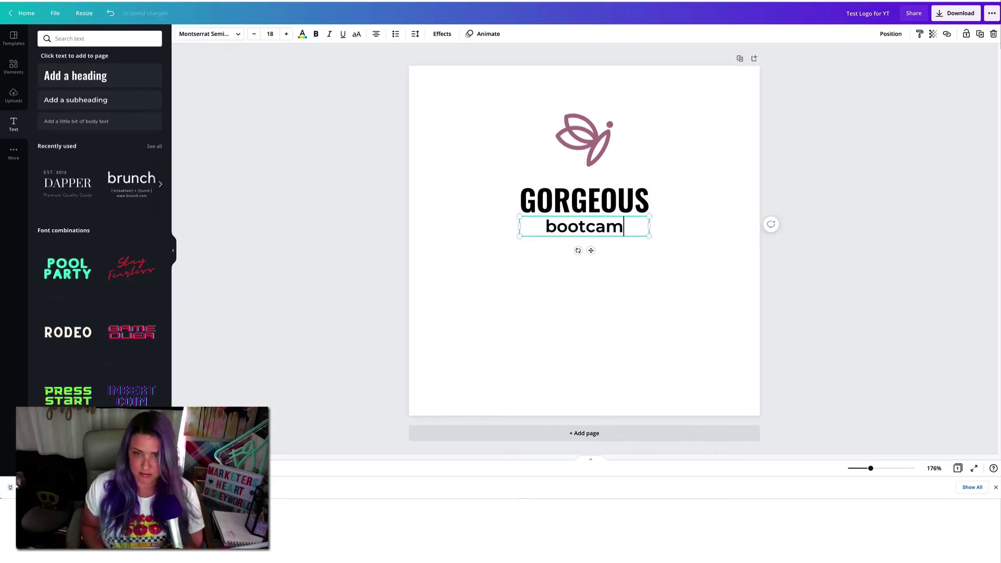
Step: Bring in the bootcamp line, then shrink and centre the butterfly just above GORGEOUS
{"action": "type", "text": "p"}
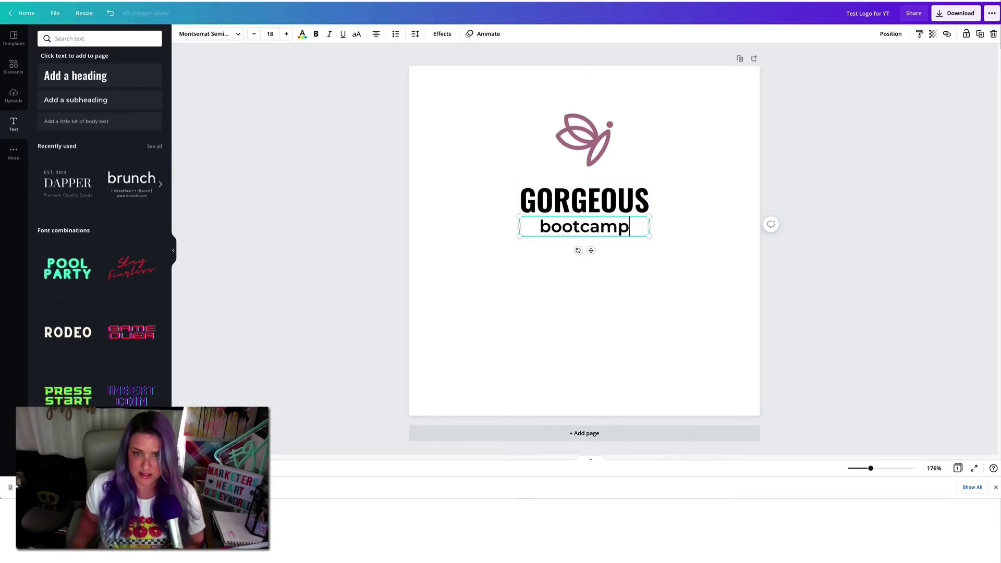
{"action": "left_click", "coordinate": [456, 232]}
{"action": "left_click_drag", "start_coordinate": [587, 150], "coordinate": [584, 159]}
{"action": "left_click", "coordinate": [478, 169]}
{"action": "left_click", "coordinate": [573, 148]}
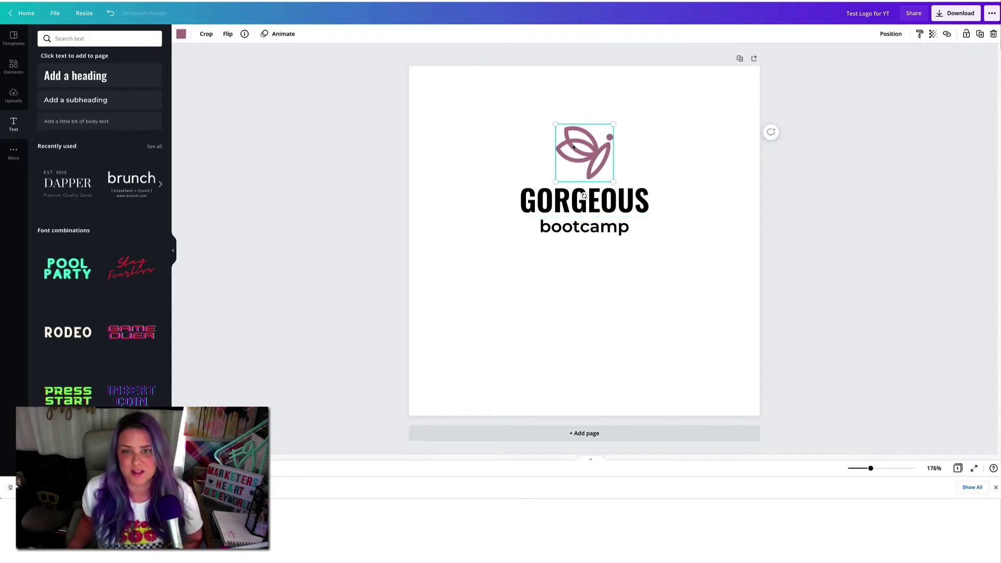
{"action": "left_click_drag", "start_coordinate": [611, 184], "coordinate": [583, 148]}
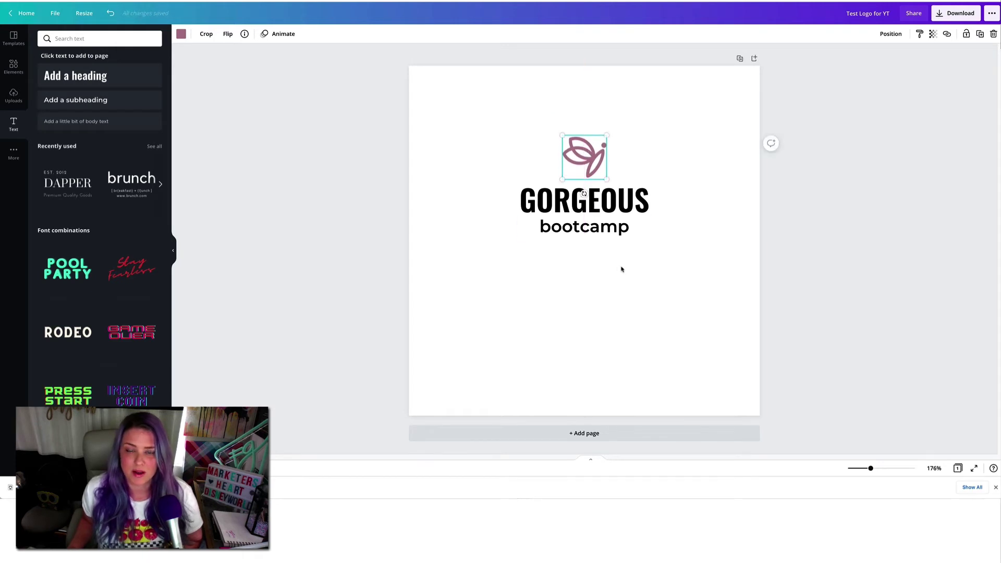
{"action": "left_click", "coordinate": [647, 268]}
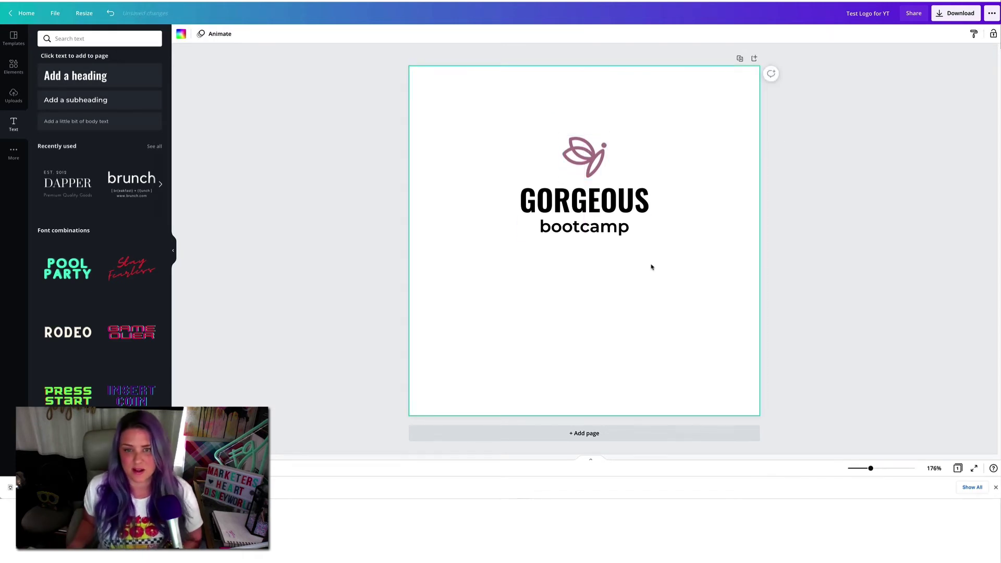
Step: Enlarge the butterfly and both text lines together and centre them on the page
{"action": "left_click_drag", "start_coordinate": [651, 267], "coordinate": [519, 134]}
{"action": "left_click_drag", "start_coordinate": [652, 237], "coordinate": [724, 290]}
{"action": "left_click_drag", "start_coordinate": [625, 251], "coordinate": [619, 266]}
{"action": "left_click", "coordinate": [610, 139]}
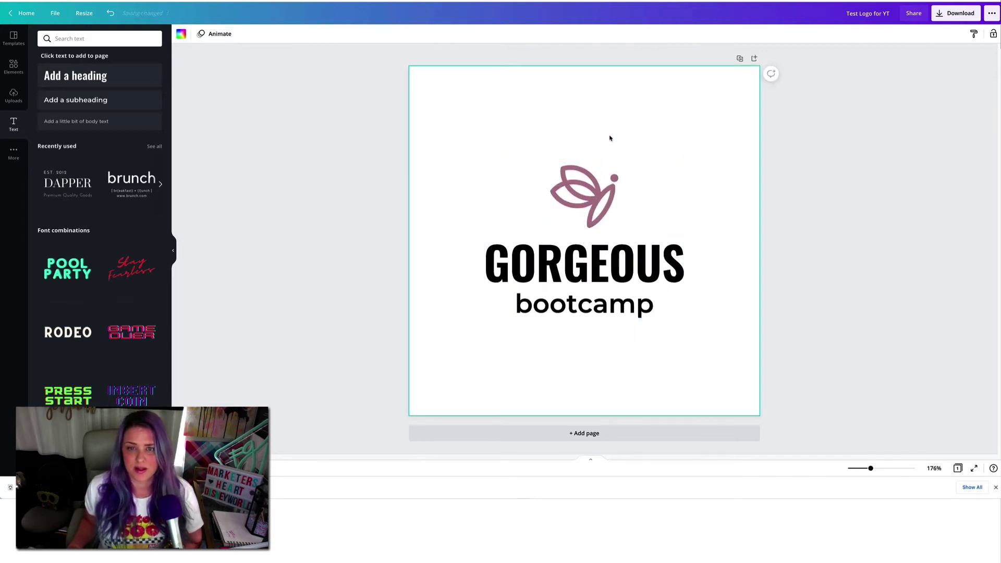
Step: Check the fonts of GORGEOUS (Oswald 48.8) and bootcamp (Montserrat Semi-Bold 27.9)
{"action": "left_click", "coordinate": [610, 241]}
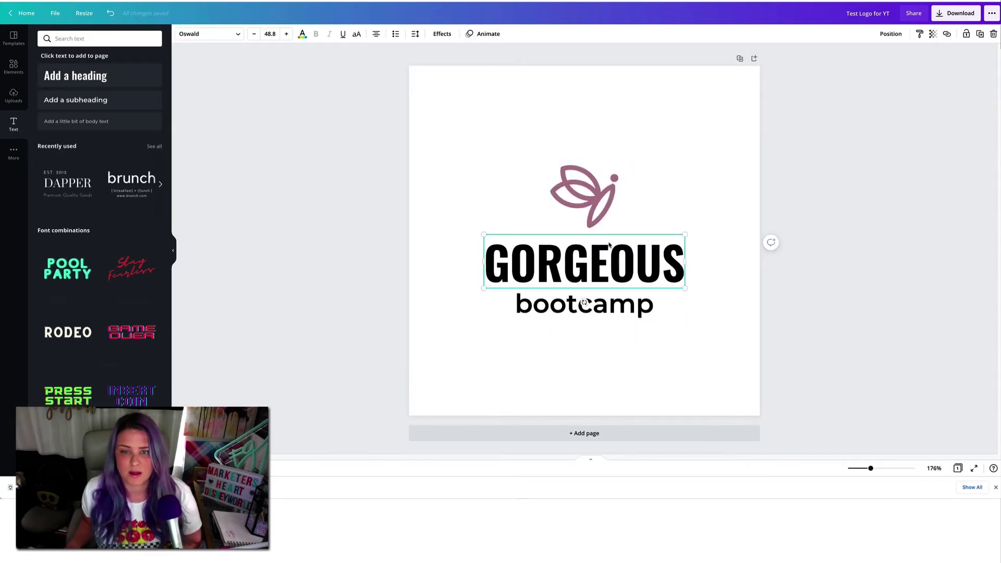
{"action": "left_click", "coordinate": [592, 305]}
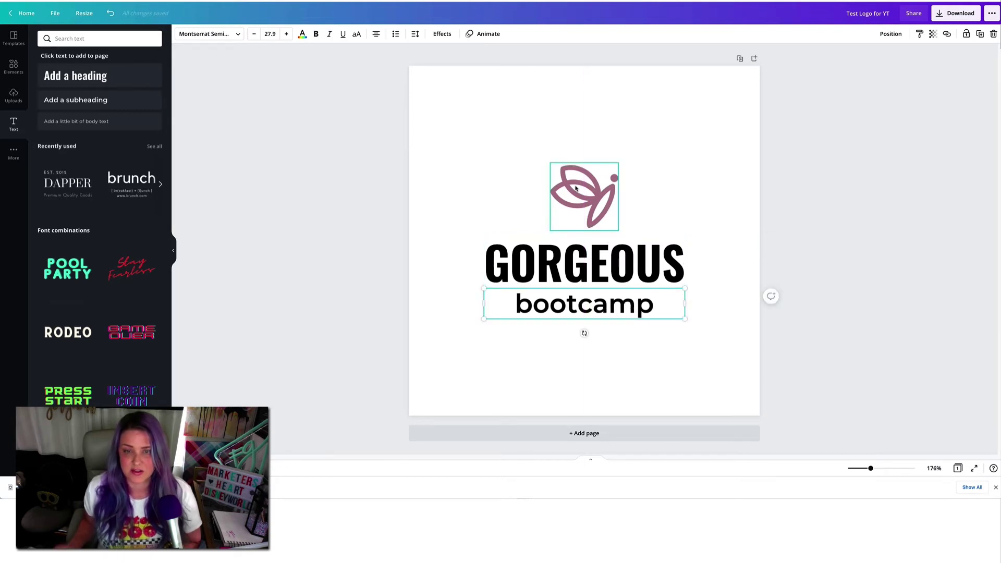
{"action": "left_click", "coordinate": [569, 268]}
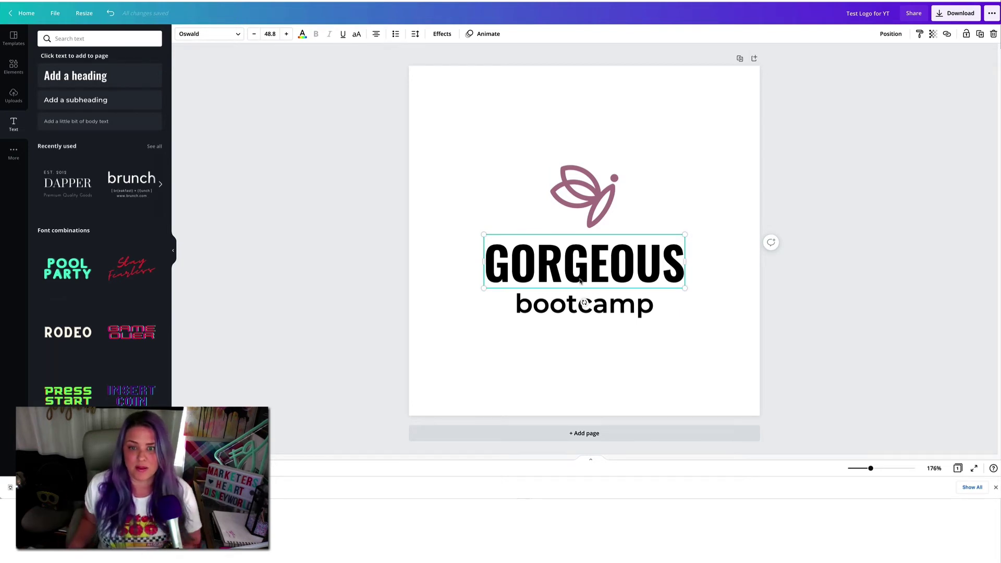
{"action": "left_click", "coordinate": [622, 306]}
{"action": "left_click", "coordinate": [638, 275]}
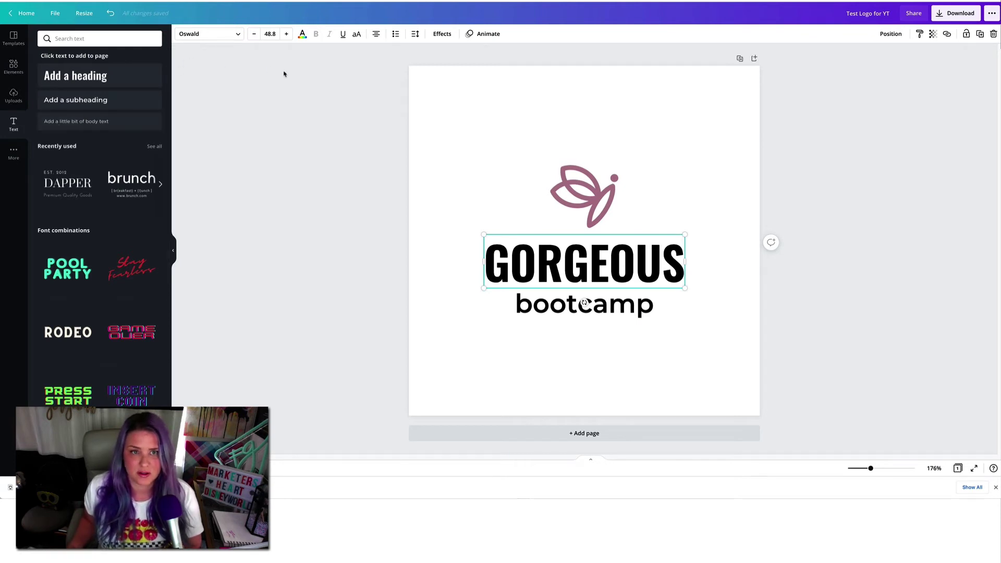
Step: Make GORGEOUS dark grey-brown, then try sage green and mauve on bootcamp
{"action": "left_click", "coordinate": [302, 35]}
{"action": "left_click", "coordinate": [90, 148]}
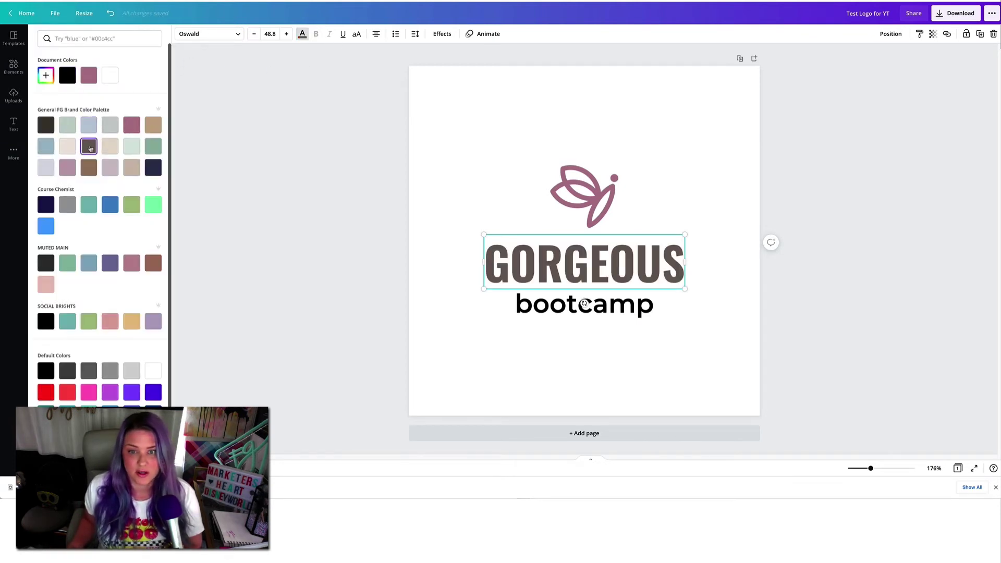
{"action": "left_click", "coordinate": [584, 305]}
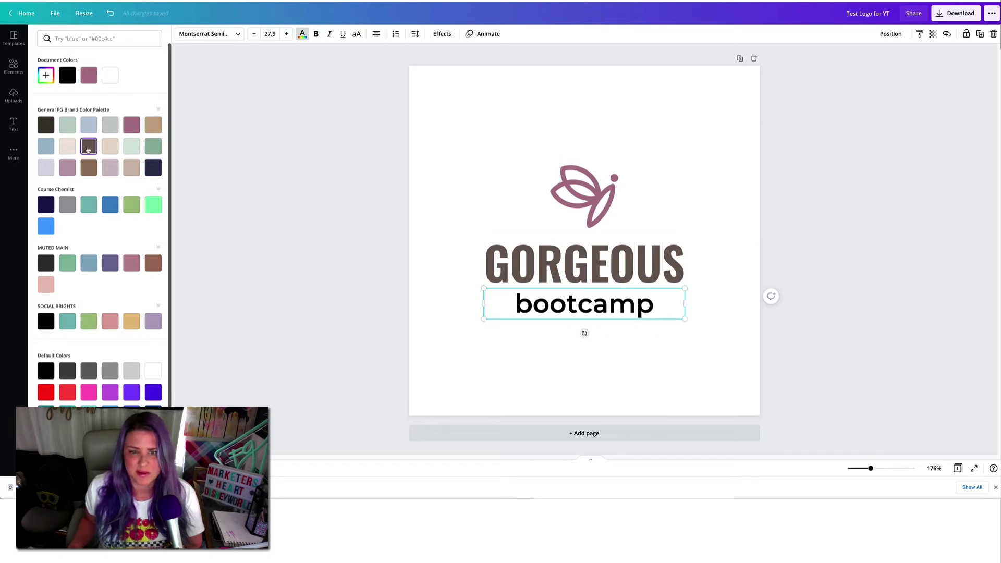
{"action": "left_click", "coordinate": [151, 150]}
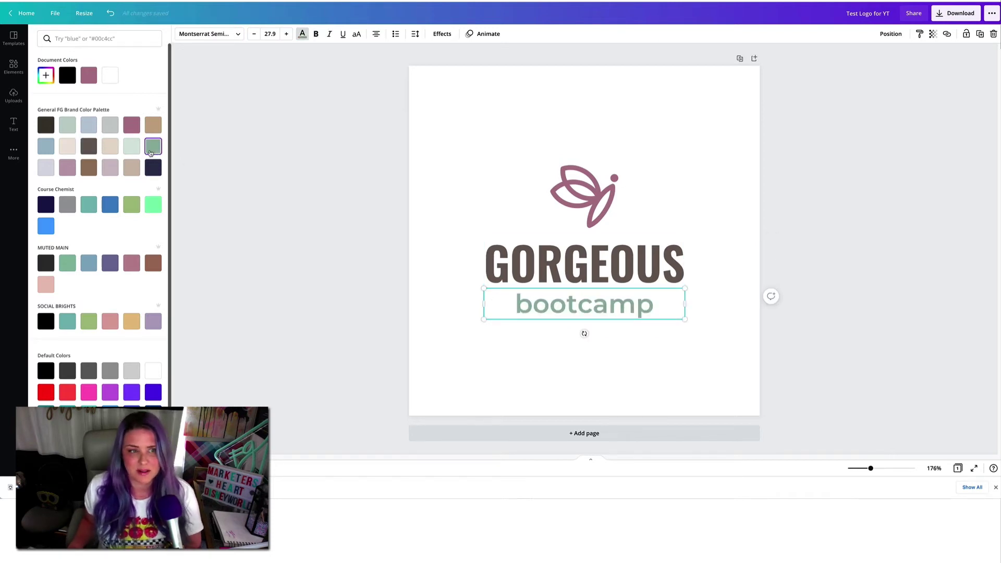
{"action": "left_click", "coordinate": [126, 126]}
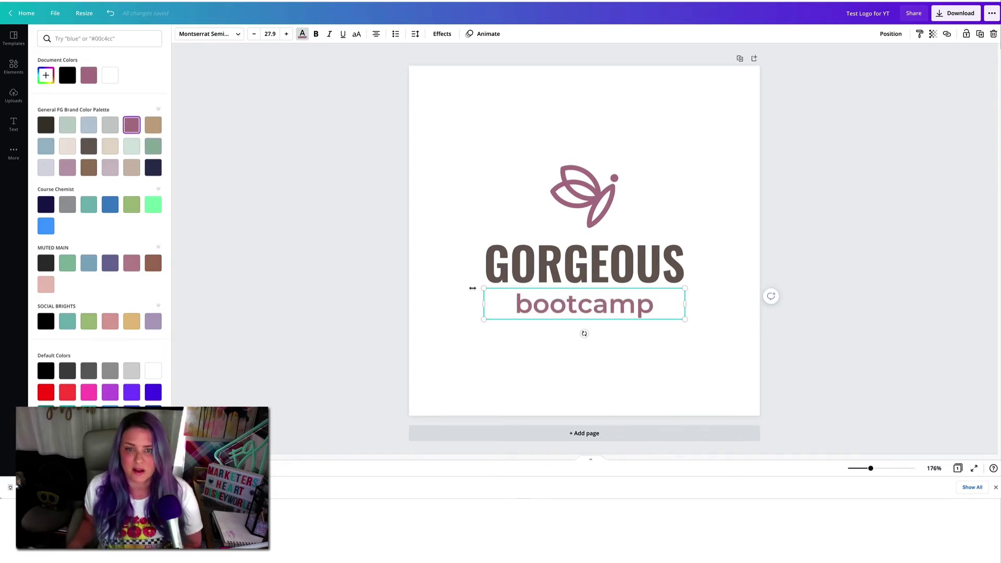
Step: Settle on warm brown for bootcamp and close the colour choices
{"action": "left_click", "coordinate": [522, 274]}
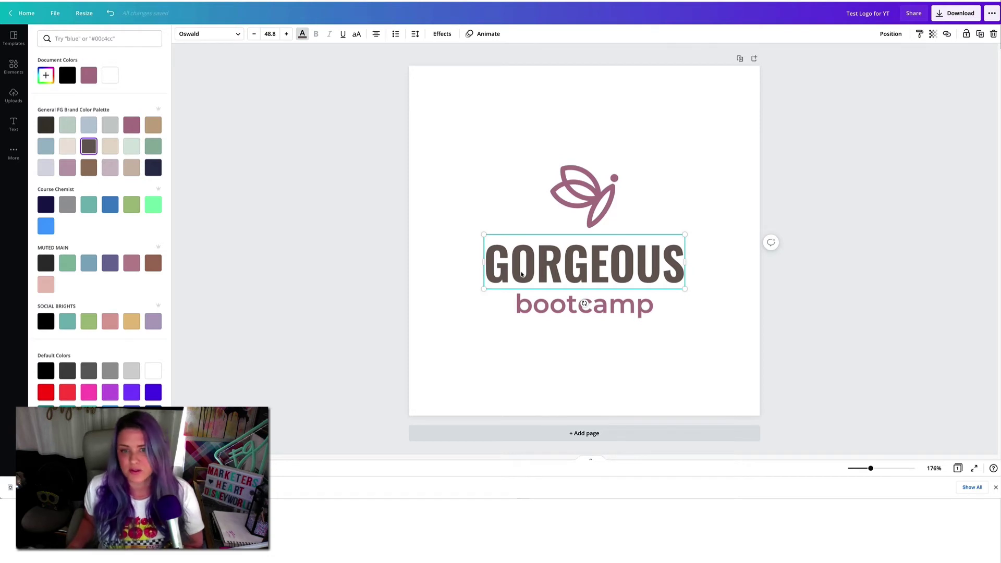
{"action": "left_click", "coordinate": [528, 293]}
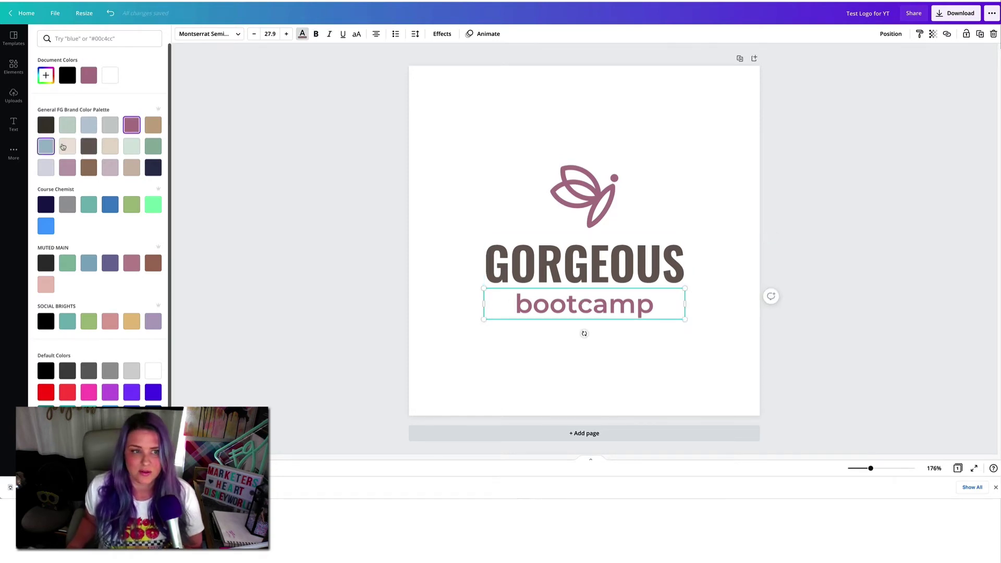
{"action": "left_click", "coordinate": [88, 170]}
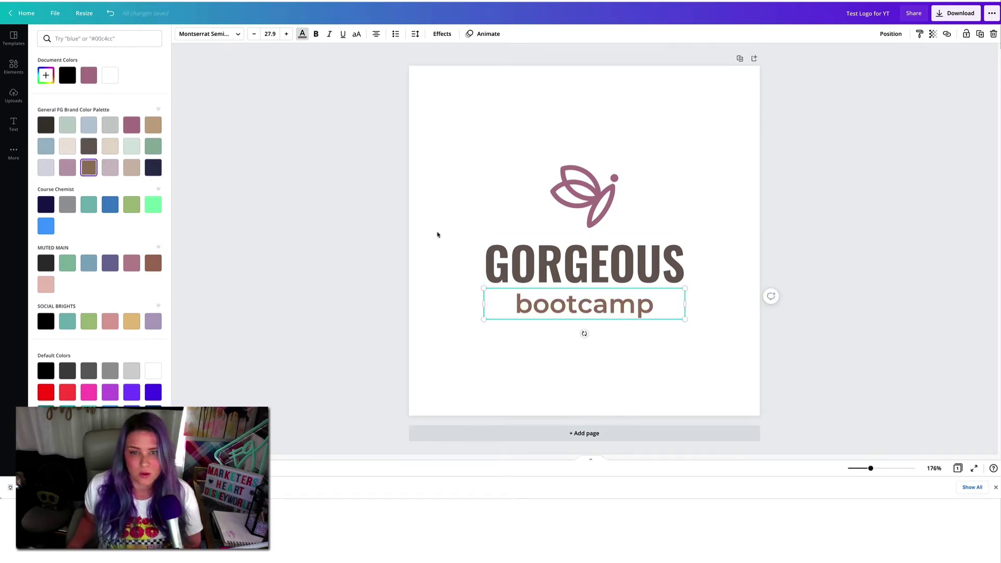
{"action": "key", "text": "Escape"}
{"action": "left_click", "coordinate": [173, 250]}
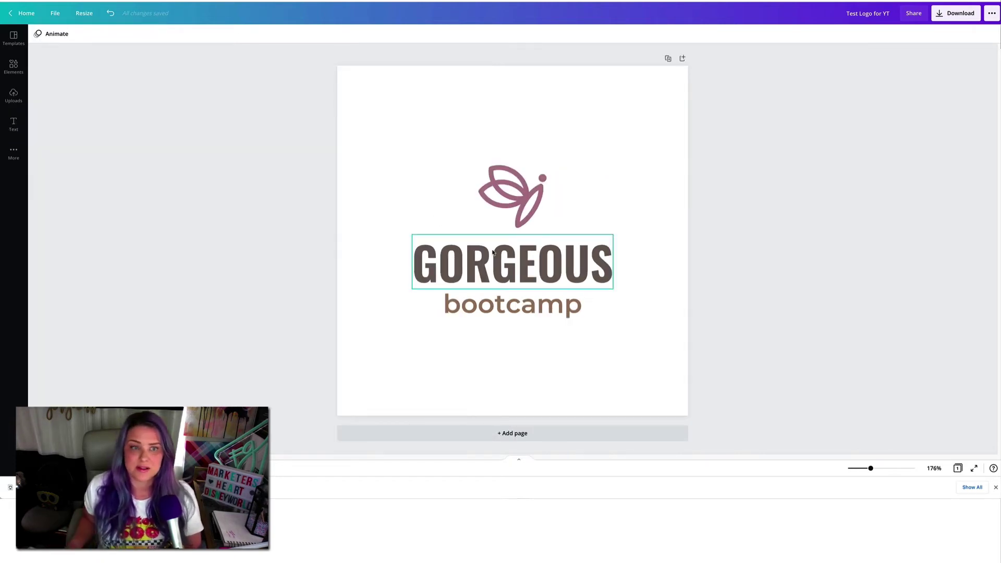
{"action": "left_click", "coordinate": [492, 252]}
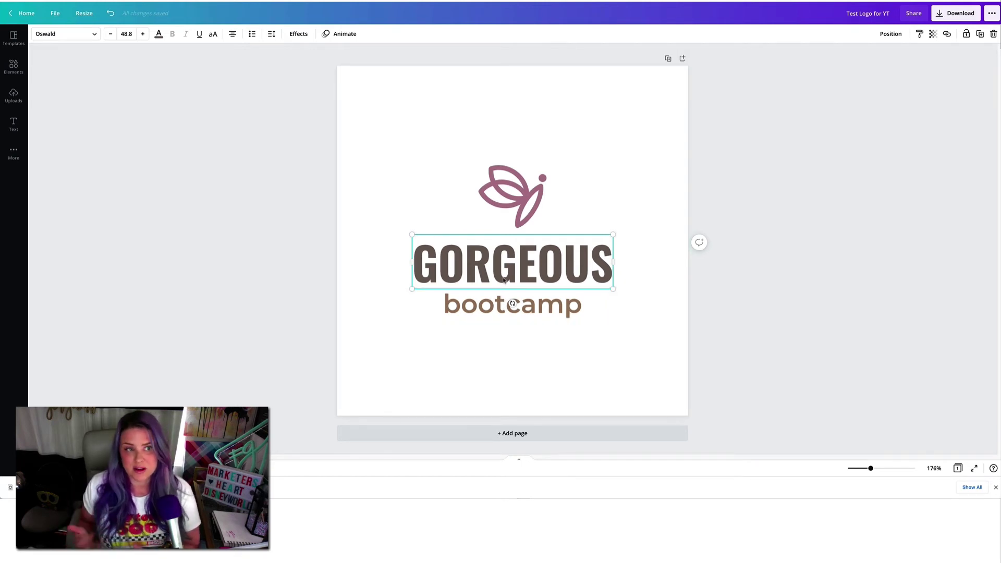
Step: Open the font list for the GORGEOUS heading, currently in Oswald
{"action": "left_click", "coordinate": [95, 34]}
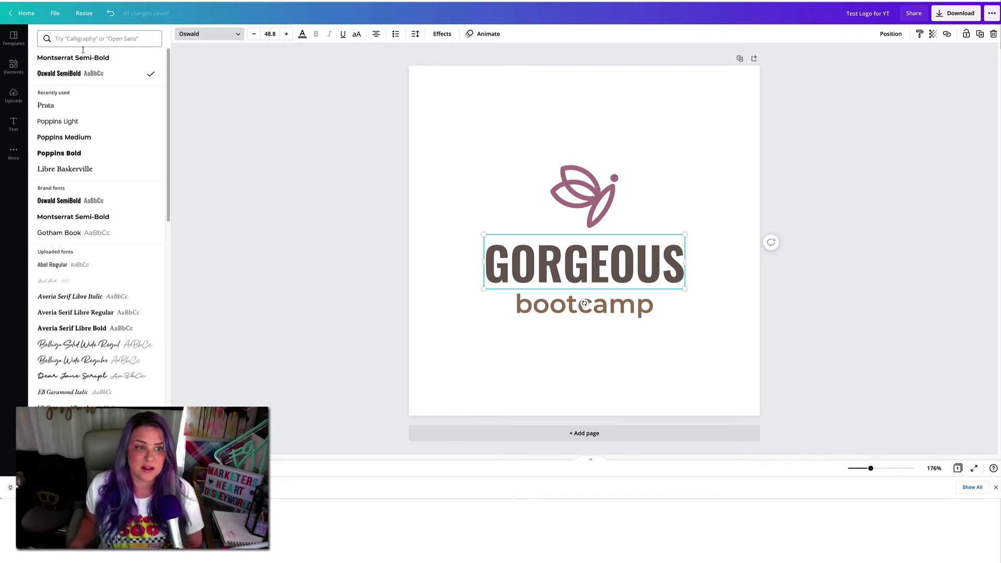
Step: Set GORGEOUS in Poppins Light, after briefly trying Belluga Solid Wide
{"action": "left_click", "coordinate": [66, 121]}
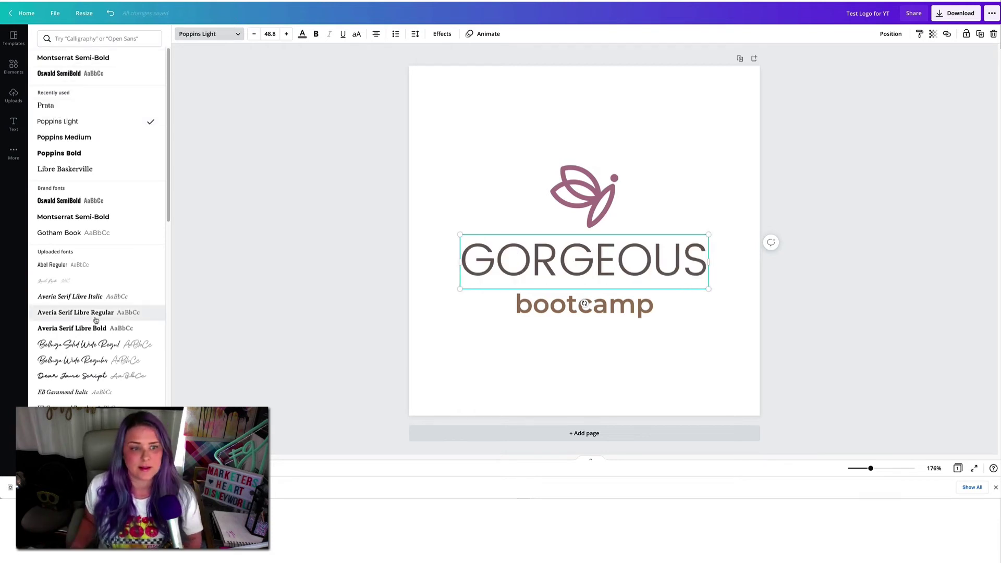
{"action": "left_click", "coordinate": [92, 344]}
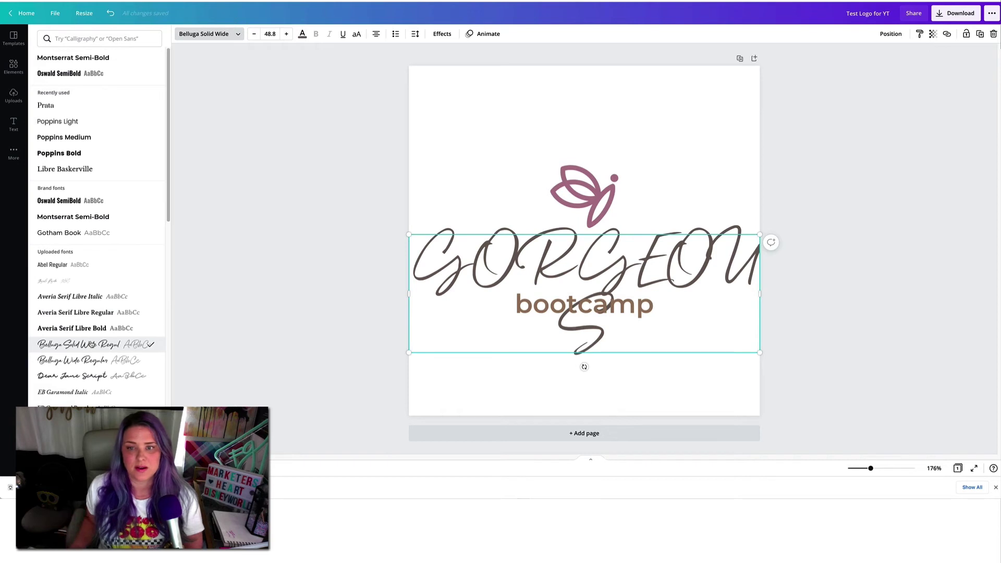
{"action": "left_click", "coordinate": [60, 124]}
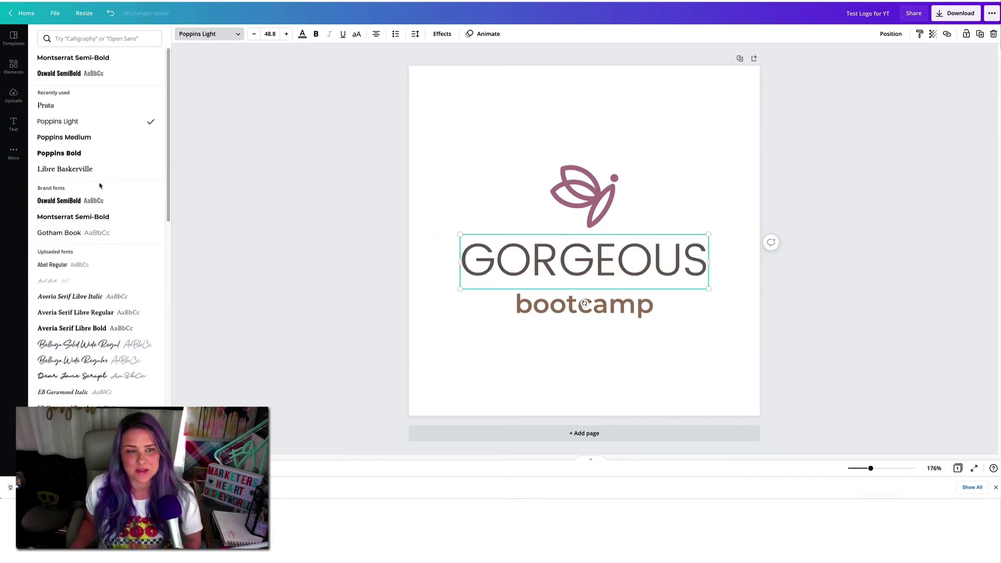
Step: Set bootcamp in Averia Serif Libre Italic and nudge it up under GORGEOUS
{"action": "left_click", "coordinate": [500, 312]}
{"action": "left_click", "coordinate": [70, 296]}
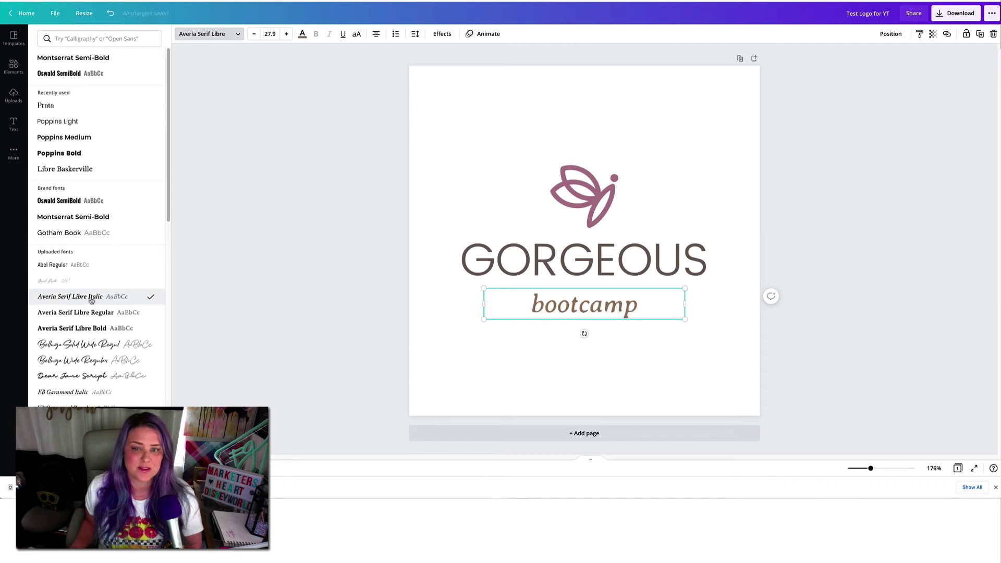
{"action": "left_click", "coordinate": [420, 213]}
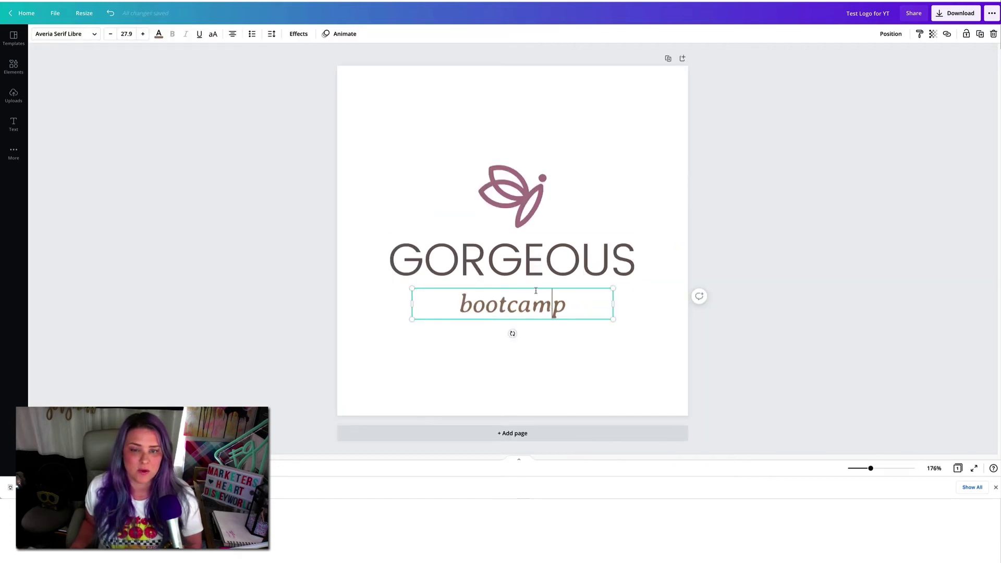
{"action": "left_click_drag", "start_coordinate": [535, 287], "coordinate": [535, 281]}
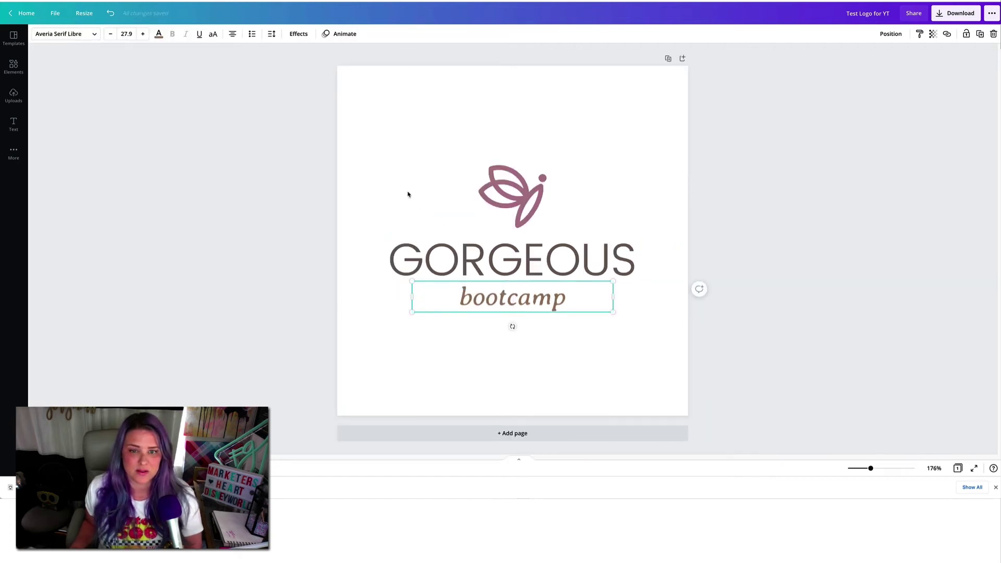
Step: Review the logo by alternately selecting the GORGEOUS and bootcamp text
{"action": "left_click", "coordinate": [408, 195]}
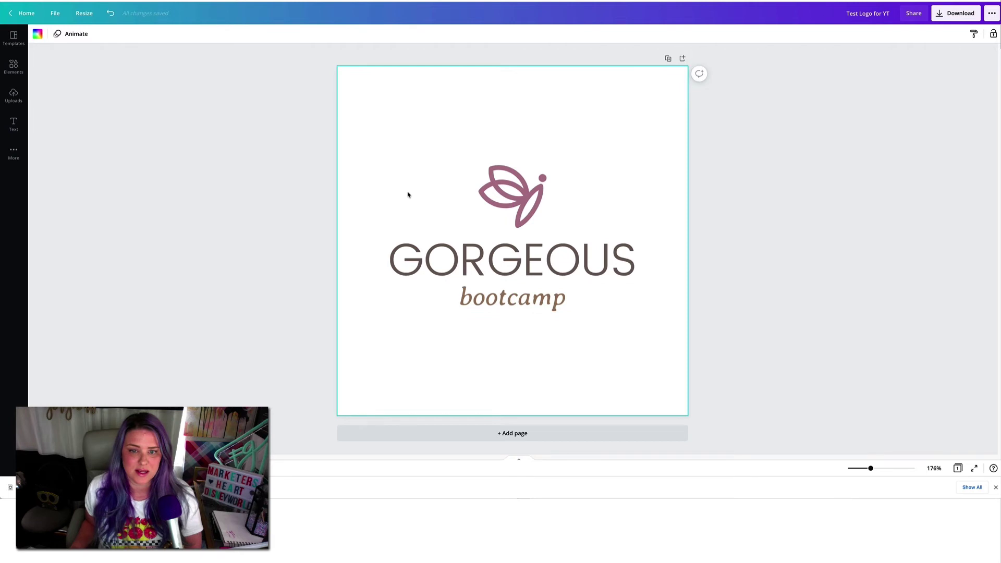
{"action": "left_click", "coordinate": [421, 259]}
{"action": "left_click", "coordinate": [484, 302]}
{"action": "left_click", "coordinate": [481, 254]}
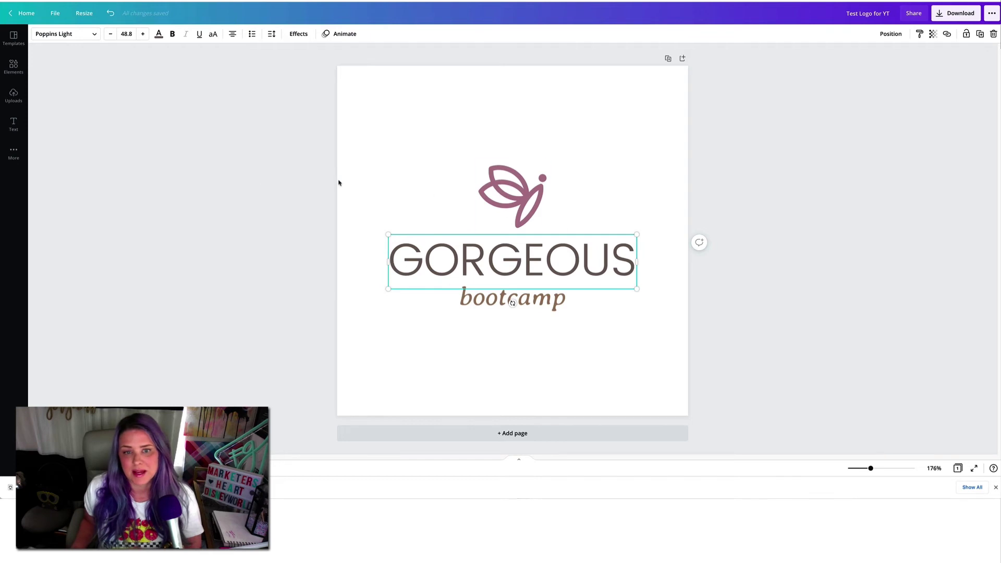
{"action": "left_click", "coordinate": [257, 178]}
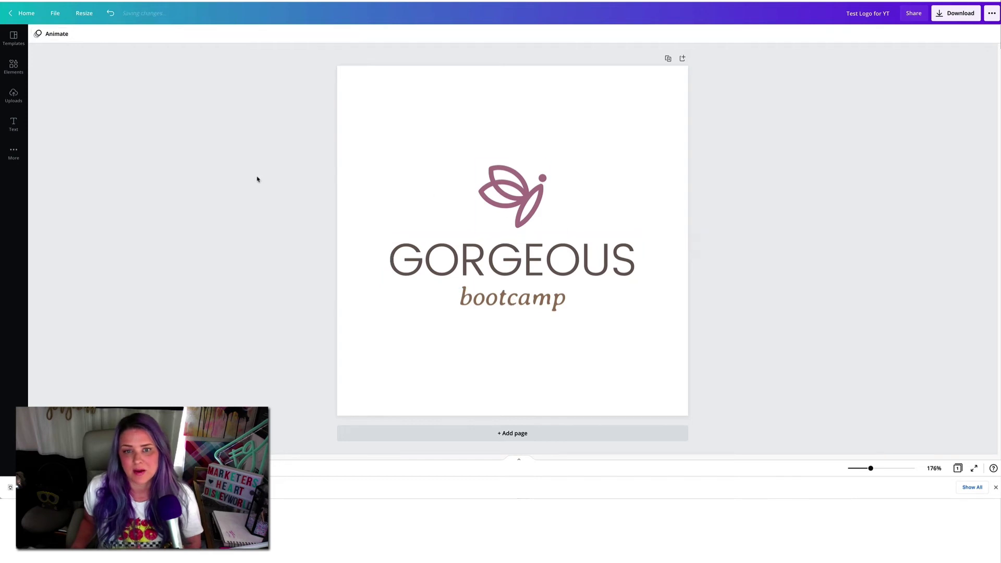
{"action": "left_click", "coordinate": [413, 262]}
{"action": "left_click", "coordinate": [428, 287]}
{"action": "left_click", "coordinate": [235, 229]}
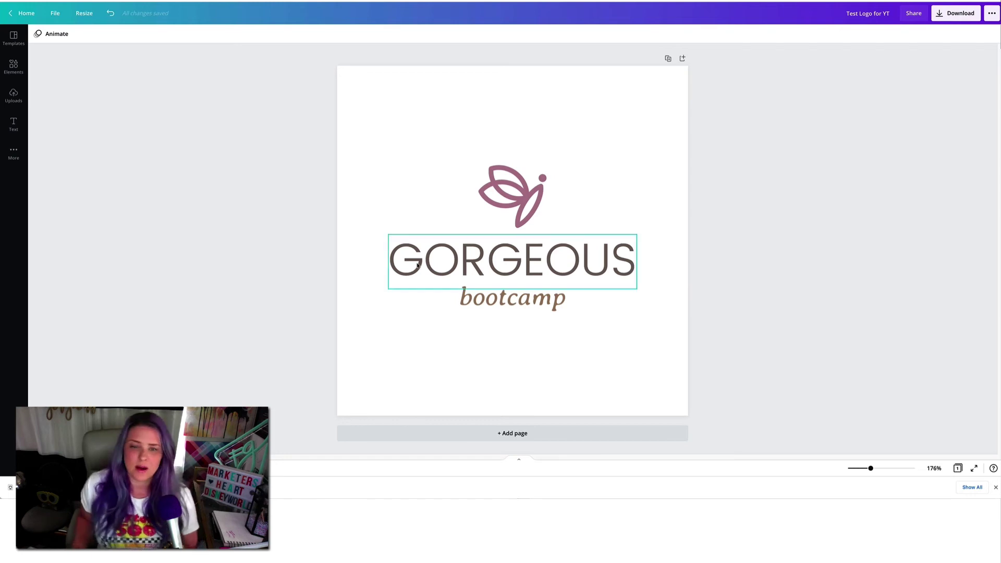
{"action": "left_click", "coordinate": [450, 263]}
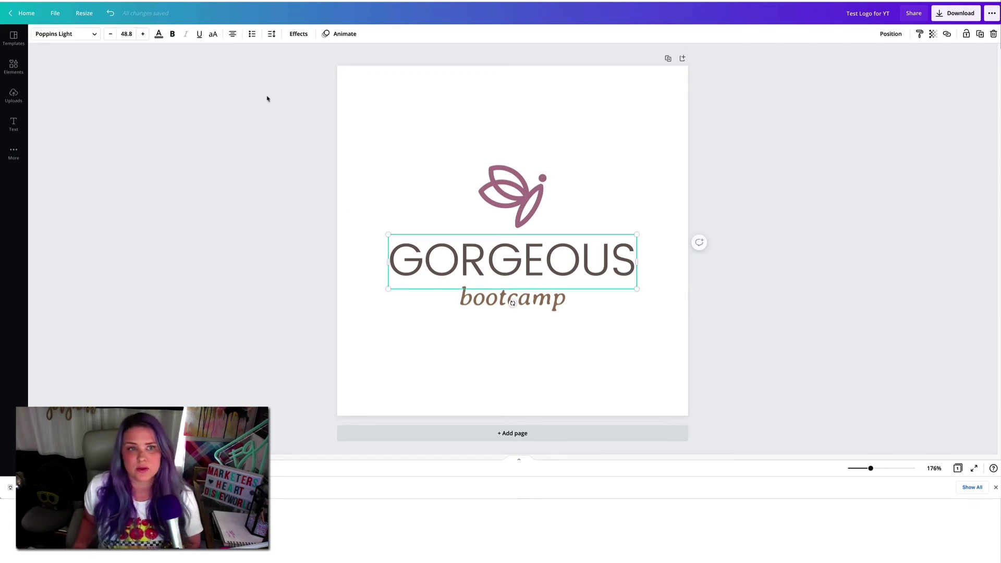
{"action": "left_click", "coordinate": [212, 34]}
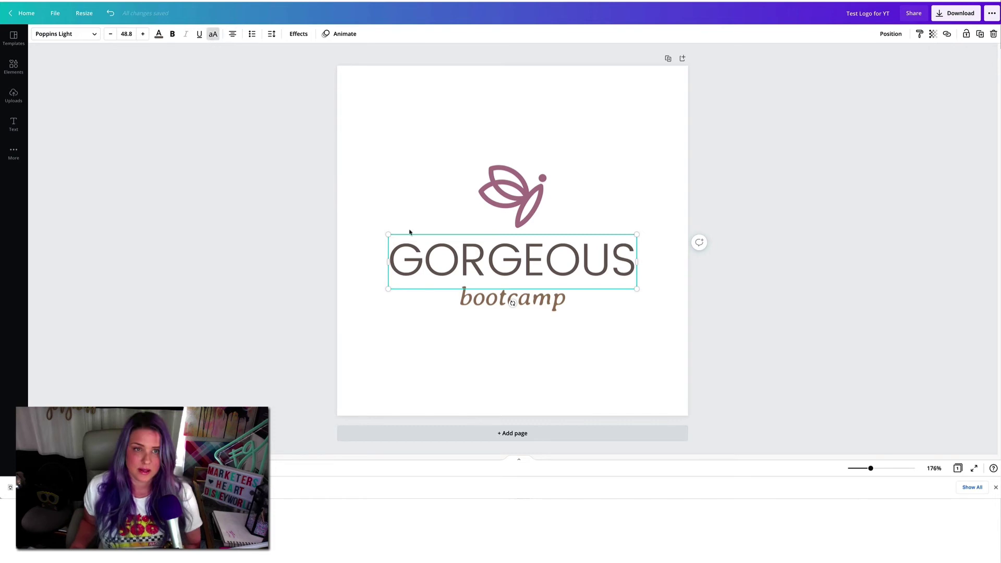
{"action": "left_click", "coordinate": [212, 34]}
{"action": "left_click", "coordinate": [212, 112]}
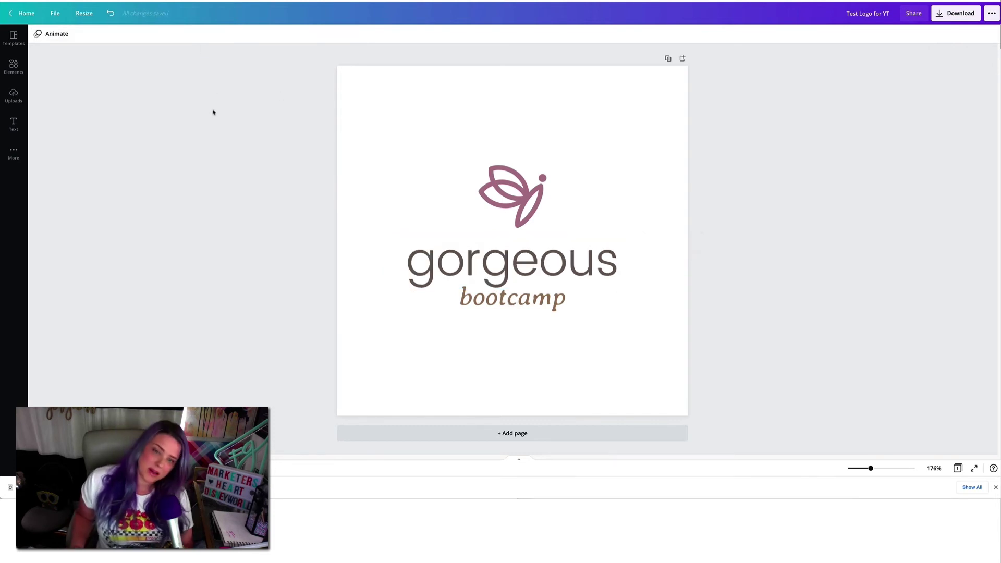
{"action": "left_click", "coordinate": [448, 263]}
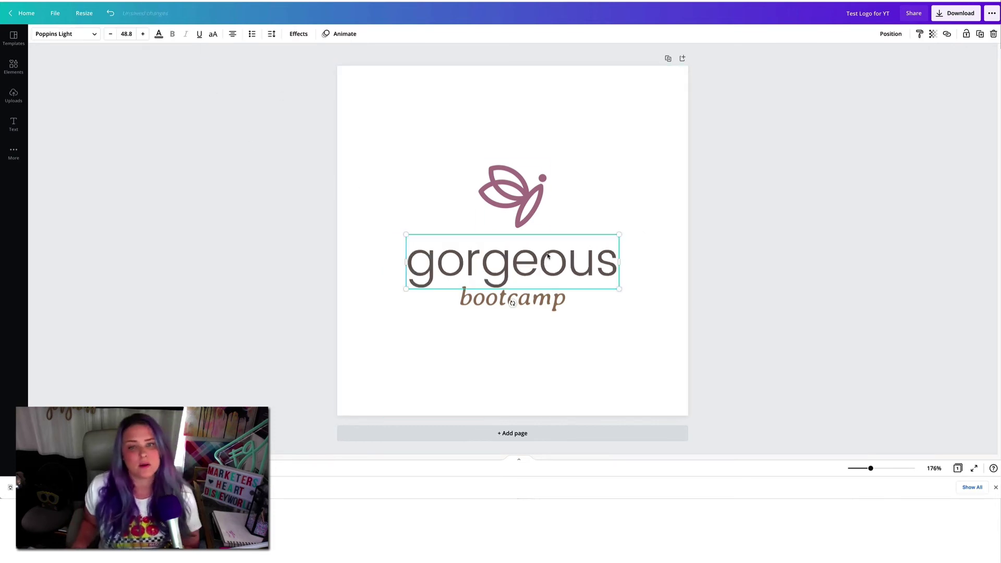
{"action": "left_click", "coordinate": [212, 34]}
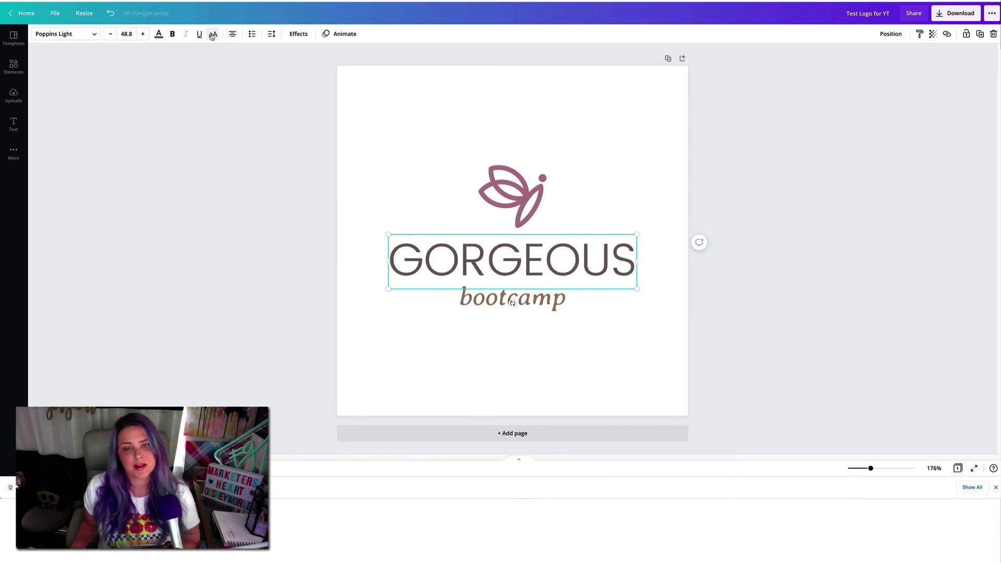
{"action": "left_click", "coordinate": [246, 190]}
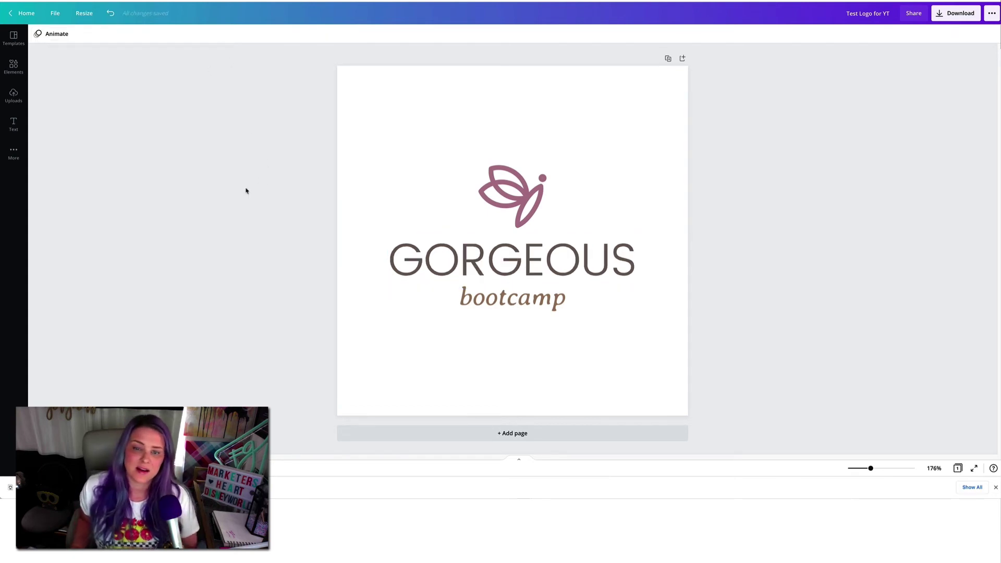
{"action": "left_click", "coordinate": [495, 292]}
{"action": "left_click", "coordinate": [493, 259]}
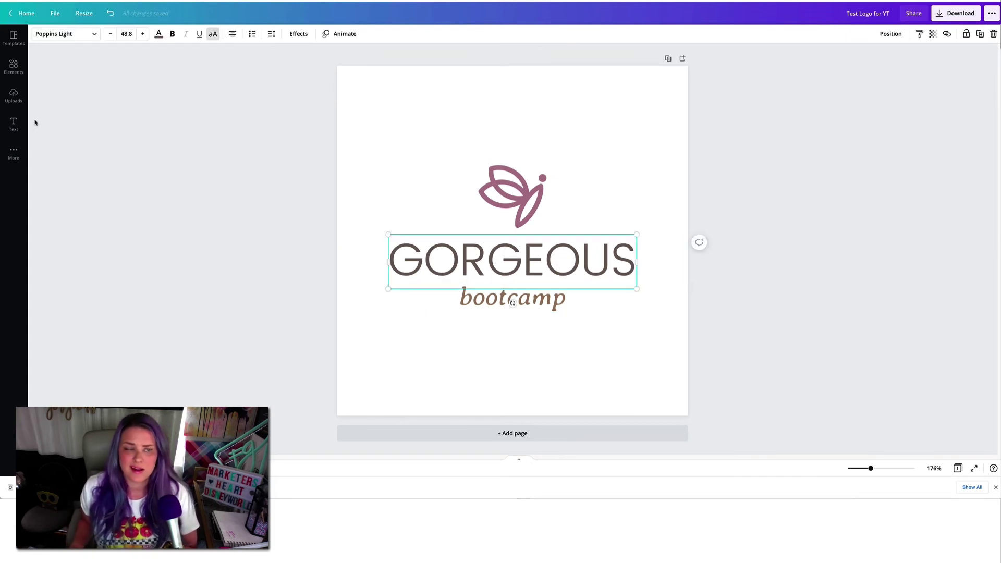
{"action": "left_click", "coordinate": [94, 35]}
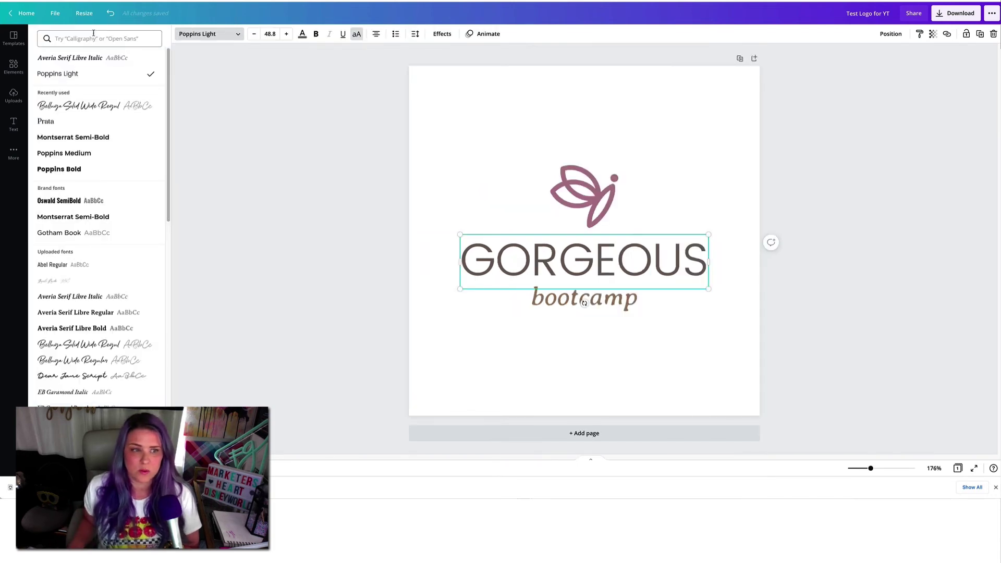
Step: Try Poppins Bold on GORGEOUS, then close the font list and deselect
{"action": "left_click", "coordinate": [86, 170]}
{"action": "left_click", "coordinate": [292, 190]}
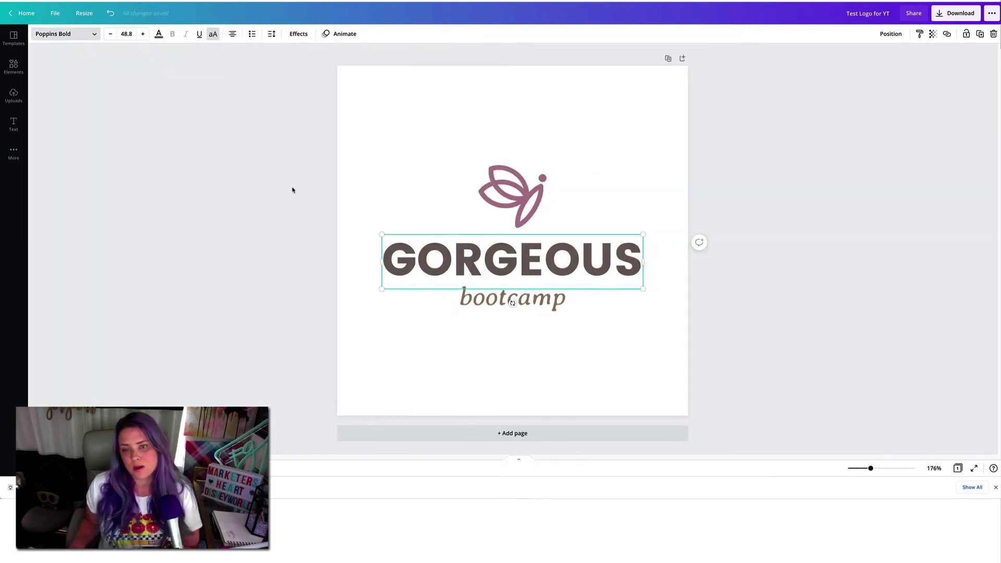
{"action": "left_click", "coordinate": [390, 184]}
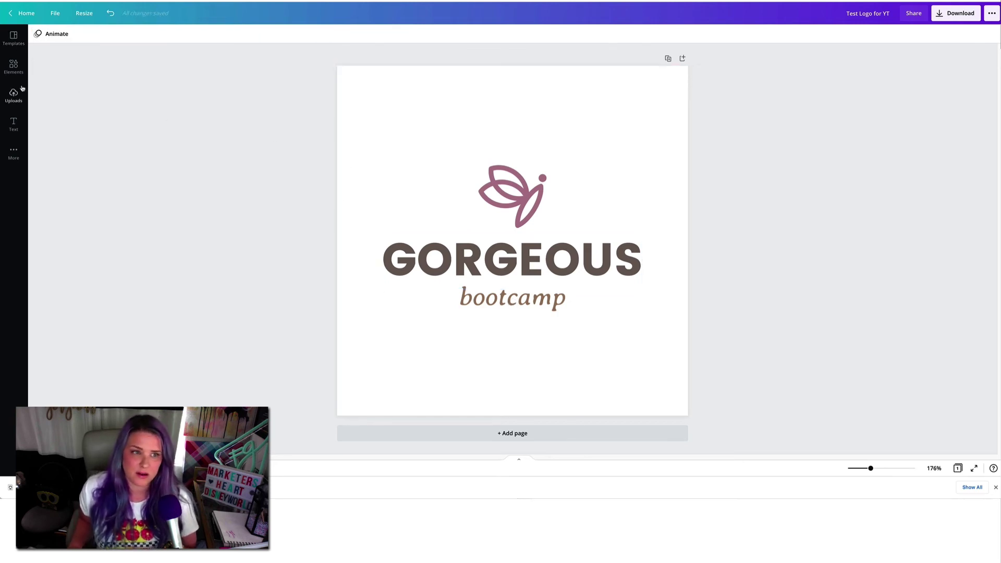
Step: Set GORGEOUS in Goudy Bookletter 1911 Regular, replacing the bold sans
{"action": "left_click", "coordinate": [402, 261]}
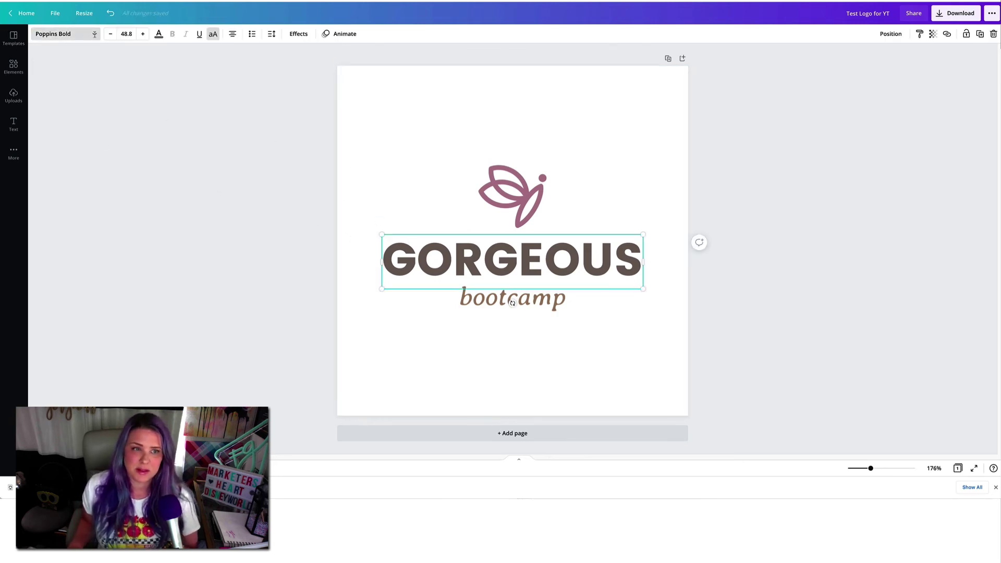
{"action": "left_click", "coordinate": [94, 34]}
{"action": "scroll", "coordinate": [130, 131], "scroll_direction": "down", "scroll_amount": 5}
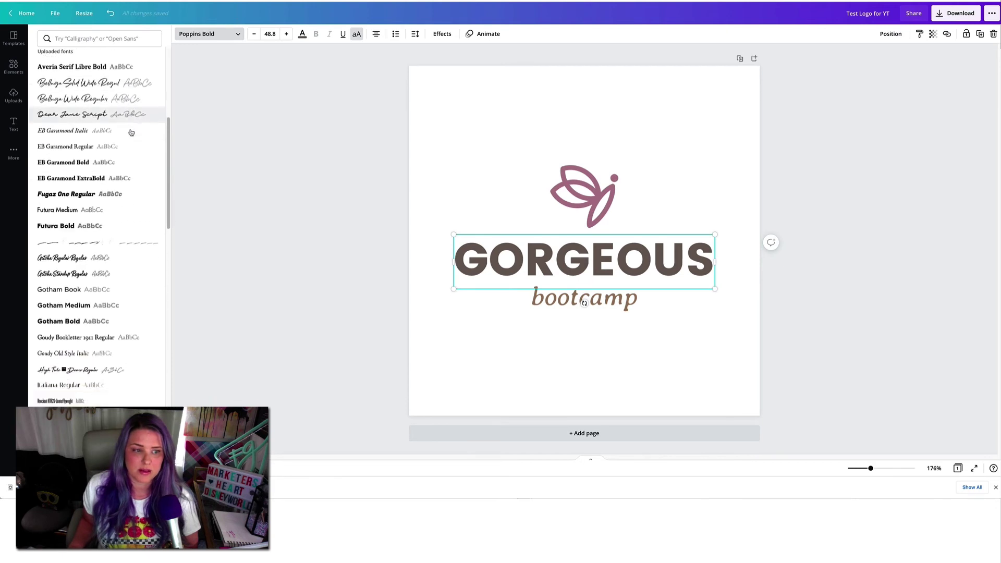
{"action": "scroll", "coordinate": [130, 132], "scroll_direction": "down", "scroll_amount": 2}
{"action": "left_click", "coordinate": [109, 293]}
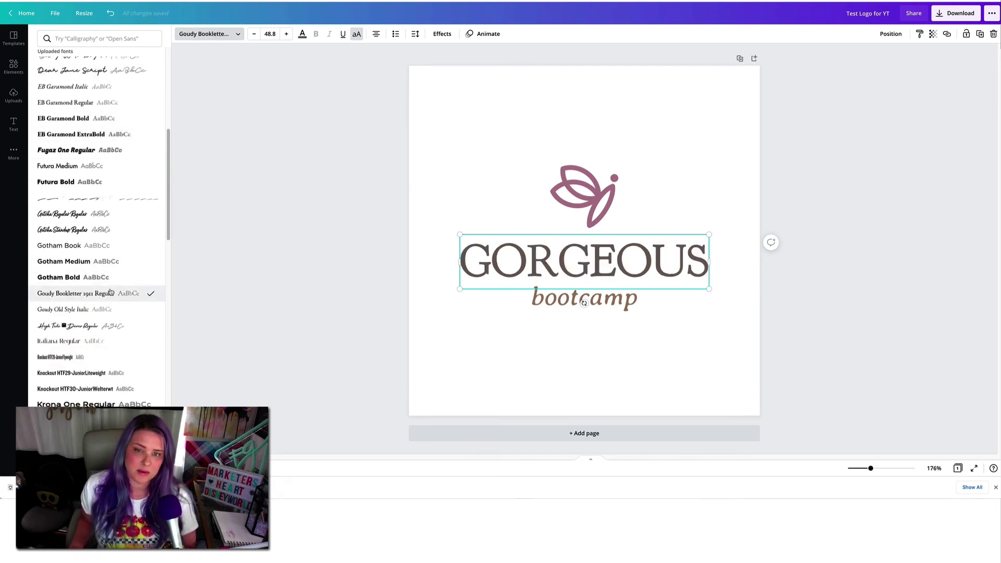
{"action": "left_click", "coordinate": [172, 241]}
{"action": "left_click", "coordinate": [351, 211]}
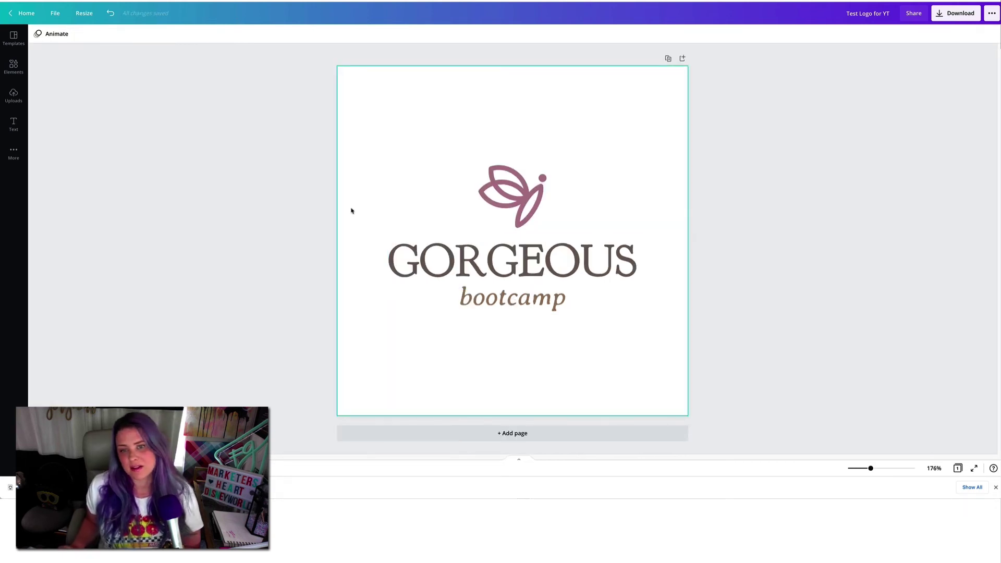
Step: Recolour the butterfly icon from the brand palette, settling on a soft light mauve
{"action": "left_click", "coordinate": [500, 198]}
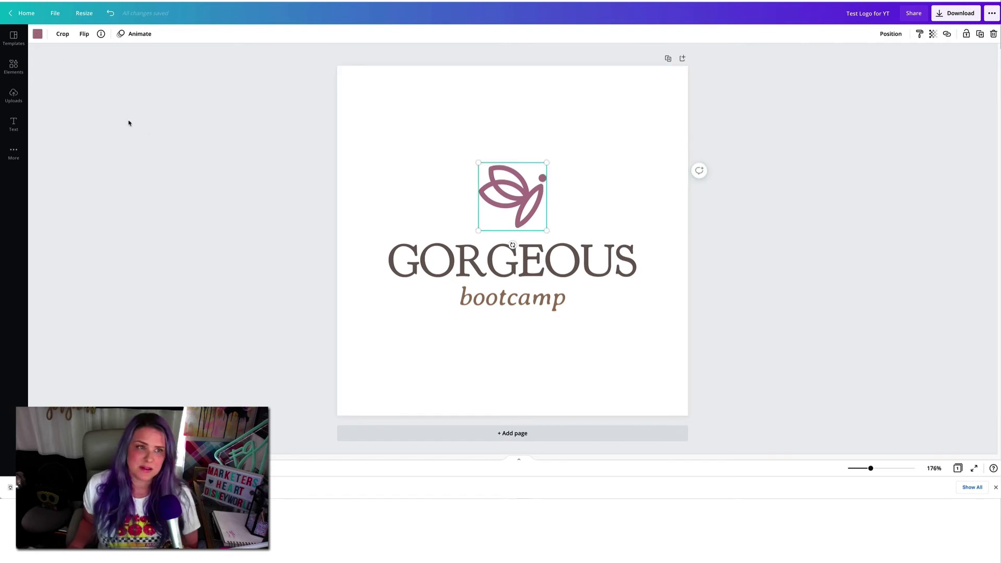
{"action": "left_click", "coordinate": [37, 34]}
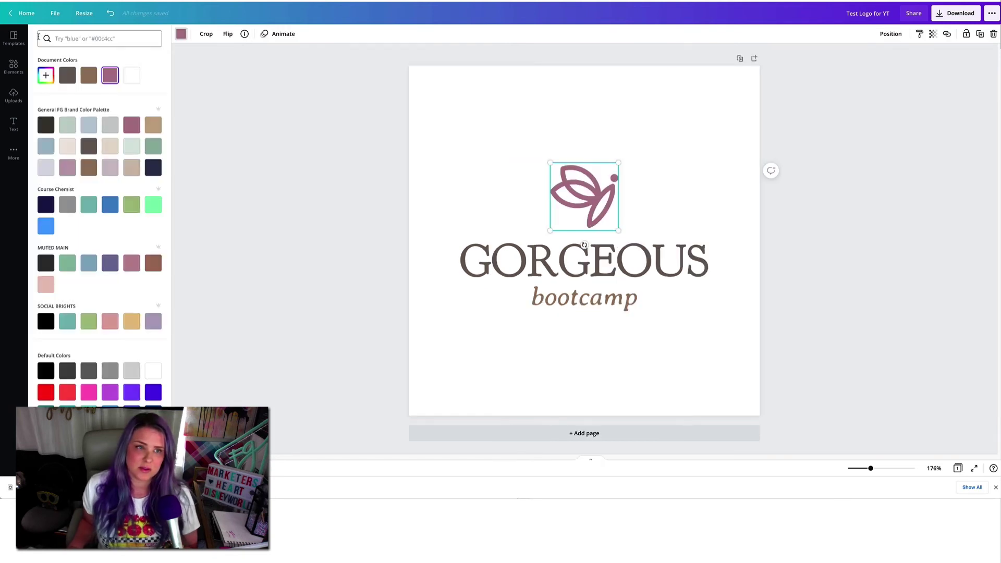
{"action": "left_click", "coordinate": [110, 168]}
{"action": "key", "text": "Escape"}
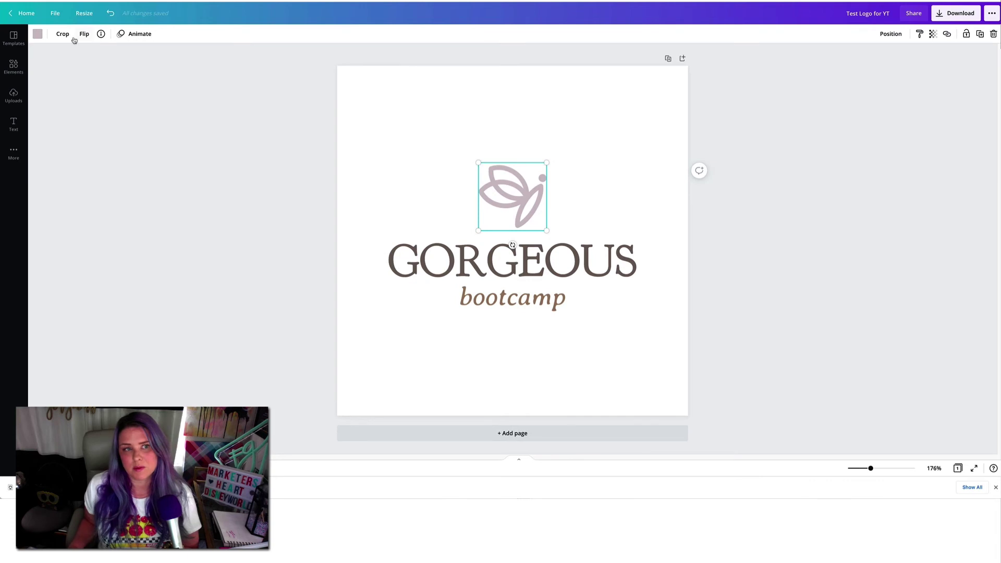
{"action": "left_click", "coordinate": [37, 34]}
{"action": "key", "text": "ctrl+z"}
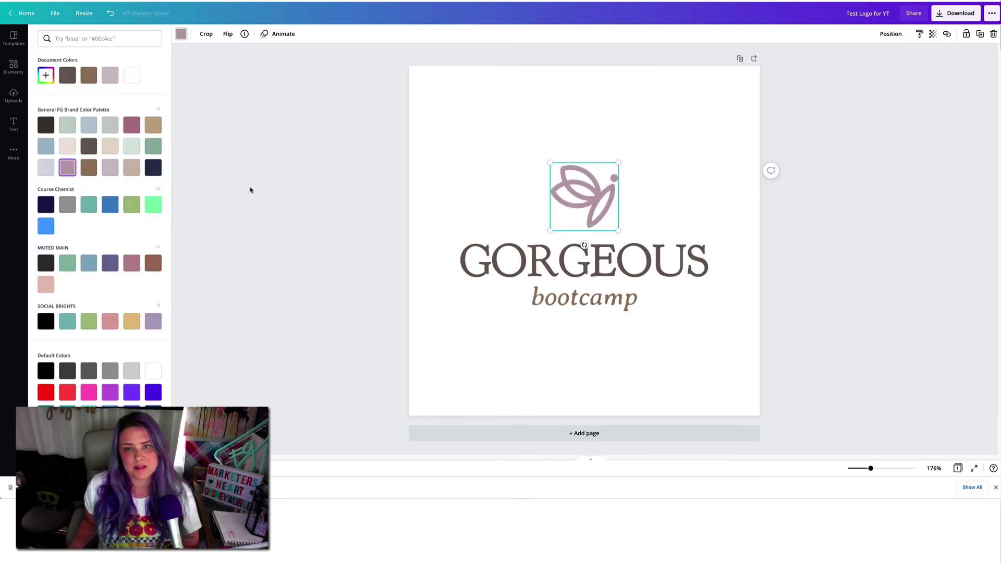
{"action": "key", "text": "Escape"}
{"action": "key", "text": "Escape"}
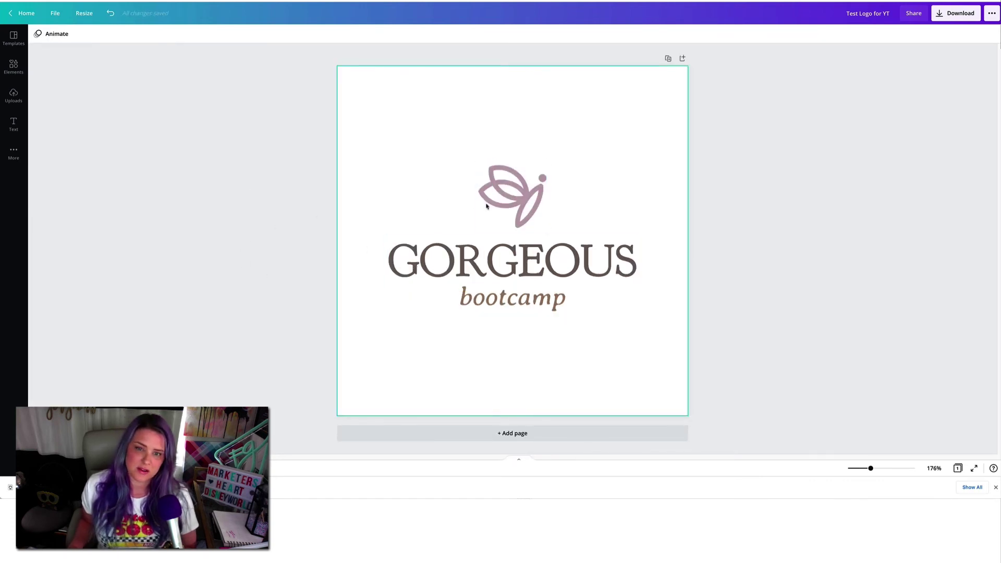
{"action": "left_click", "coordinate": [495, 203]}
Step: Nudge the bootcamp text downward with Shift+Down
{"action": "left_click", "coordinate": [315, 170]}
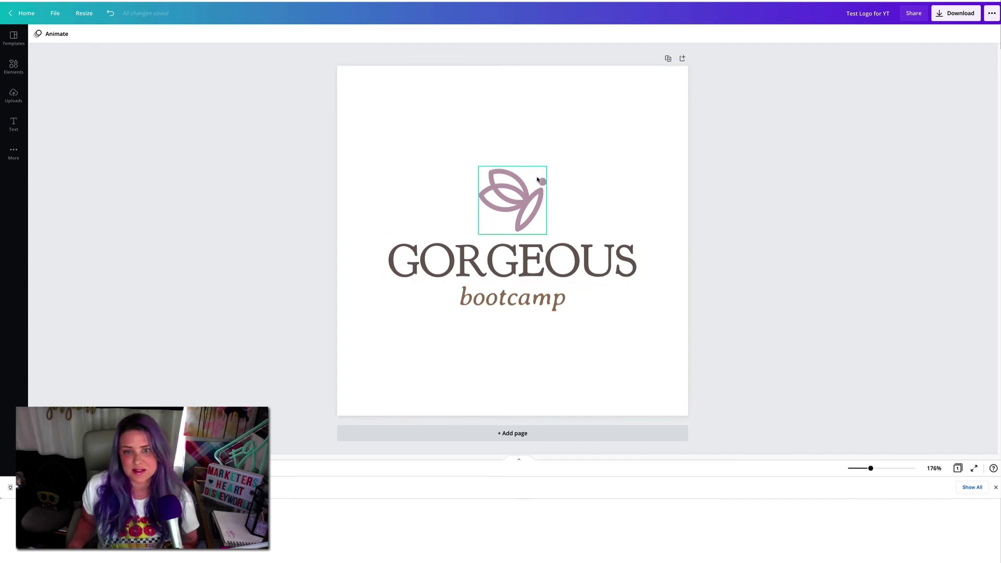
{"action": "double_click", "coordinate": [552, 297]}
{"action": "key", "text": "Right"}
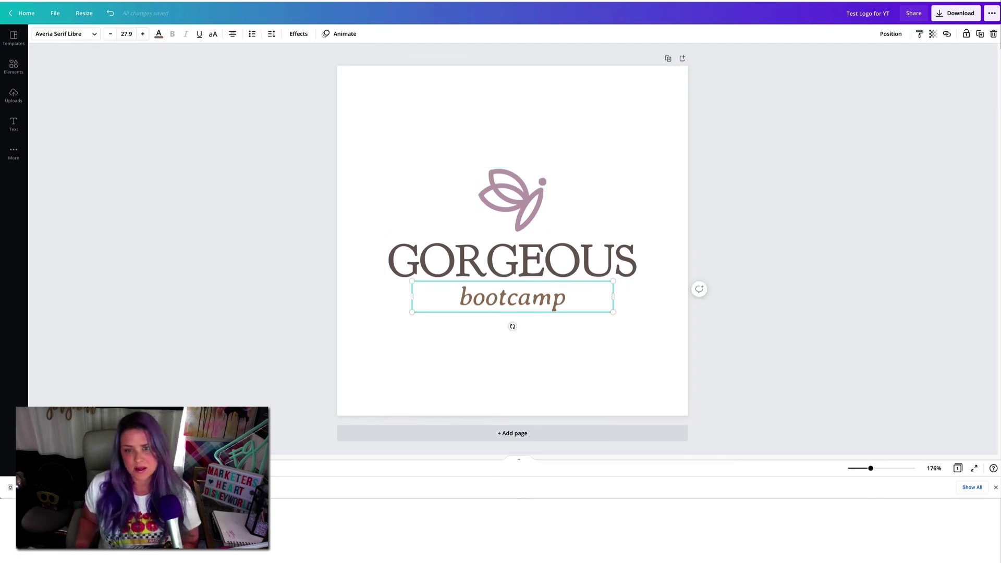
{"action": "key", "text": "Escape"}
{"action": "key", "text": "shift+Down"}
{"action": "key", "text": "shift+Down"}
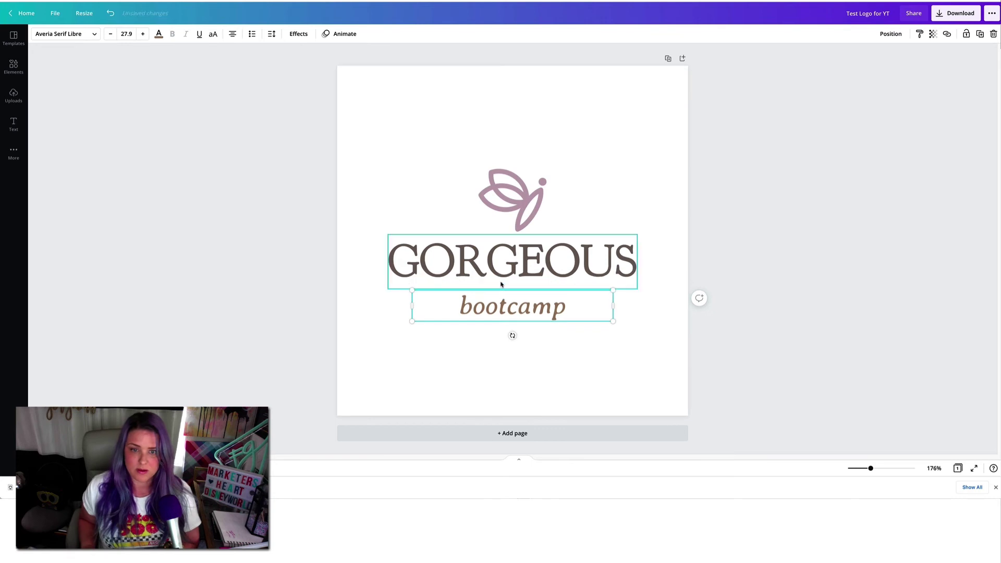
{"action": "left_click", "coordinate": [319, 272]}
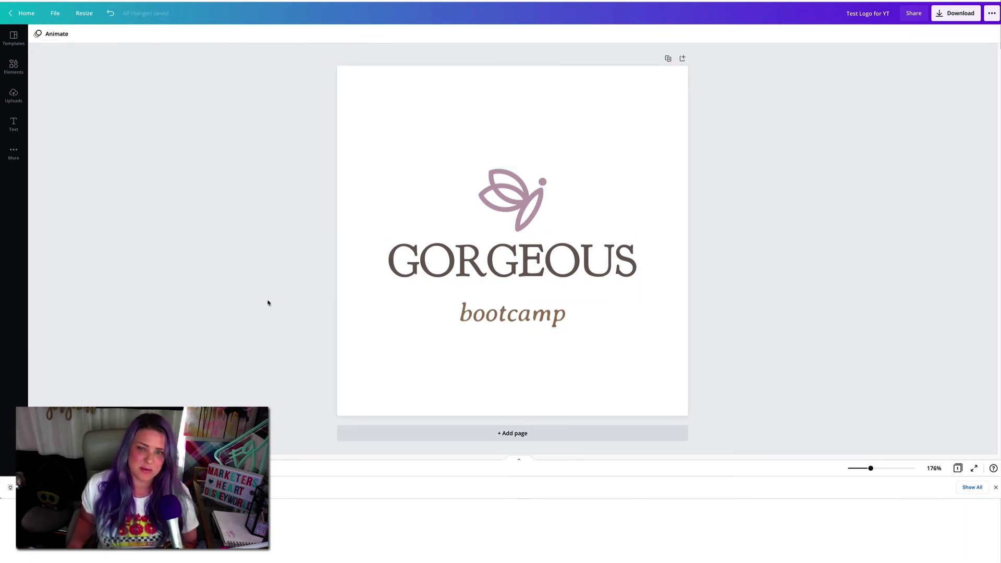
Step: Drag bootcamp back up just under GORGEOUS, then undo the last change
{"action": "left_click", "coordinate": [470, 299]}
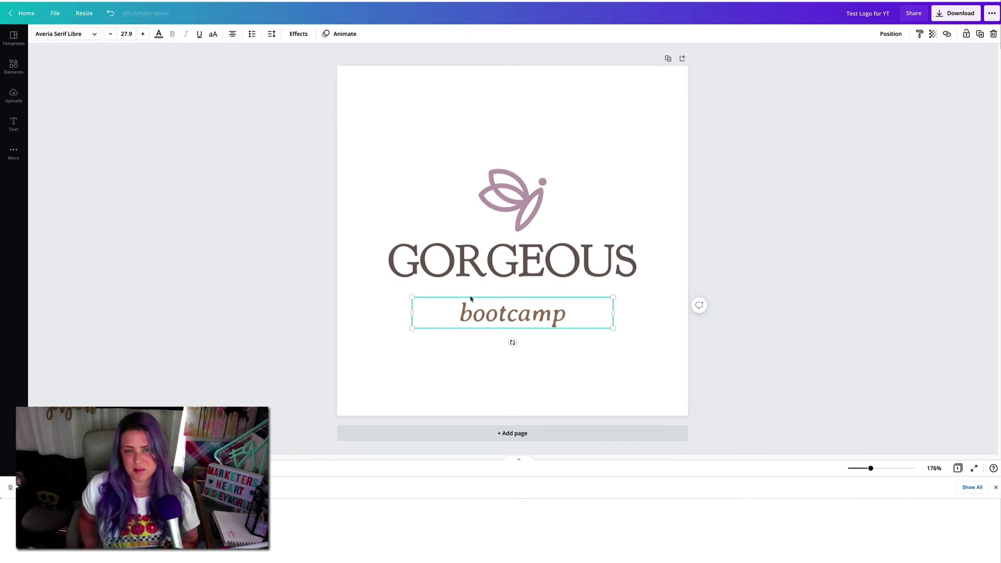
{"action": "left_click_drag", "start_coordinate": [470, 299], "coordinate": [471, 288]}
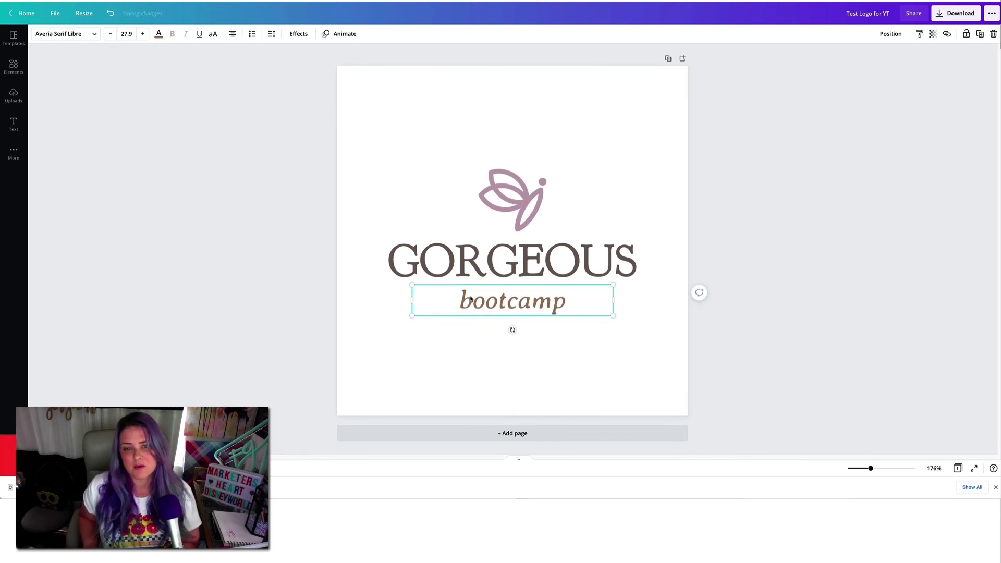
{"action": "left_click", "coordinate": [144, 255]}
{"action": "key", "text": "ctrl+z"}
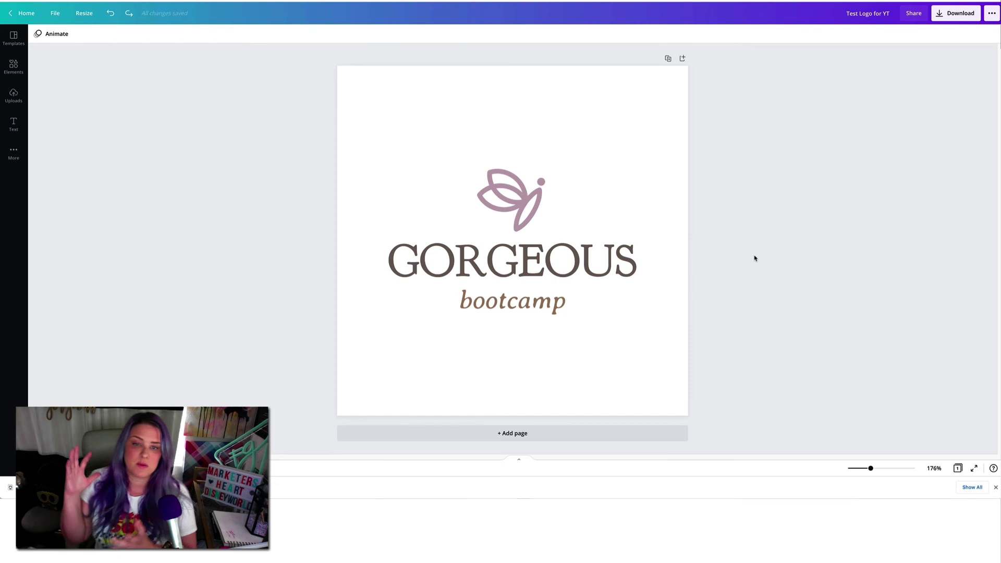
Step: Capitalise bootcamp, try EB Garamond, Italiana and Quattrocento Sans, then apply Belluga Wide
{"action": "left_click", "coordinate": [521, 300]}
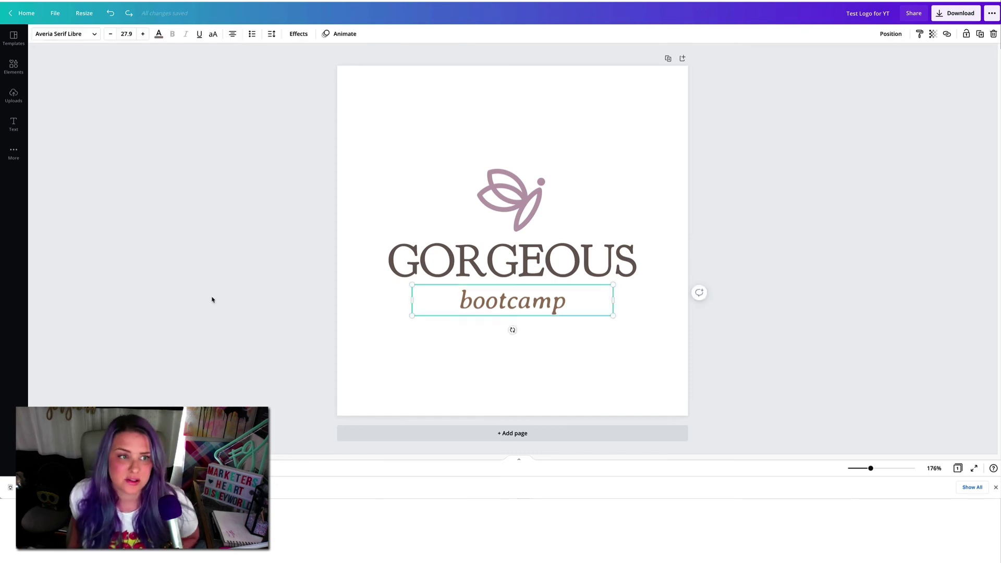
{"action": "left_click", "coordinate": [212, 34]}
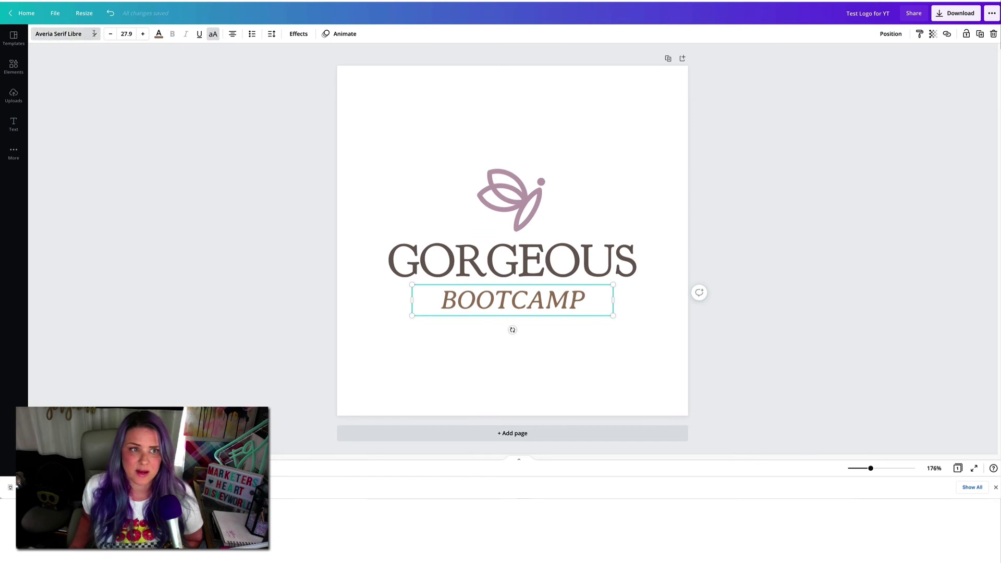
{"action": "left_click", "coordinate": [95, 34]}
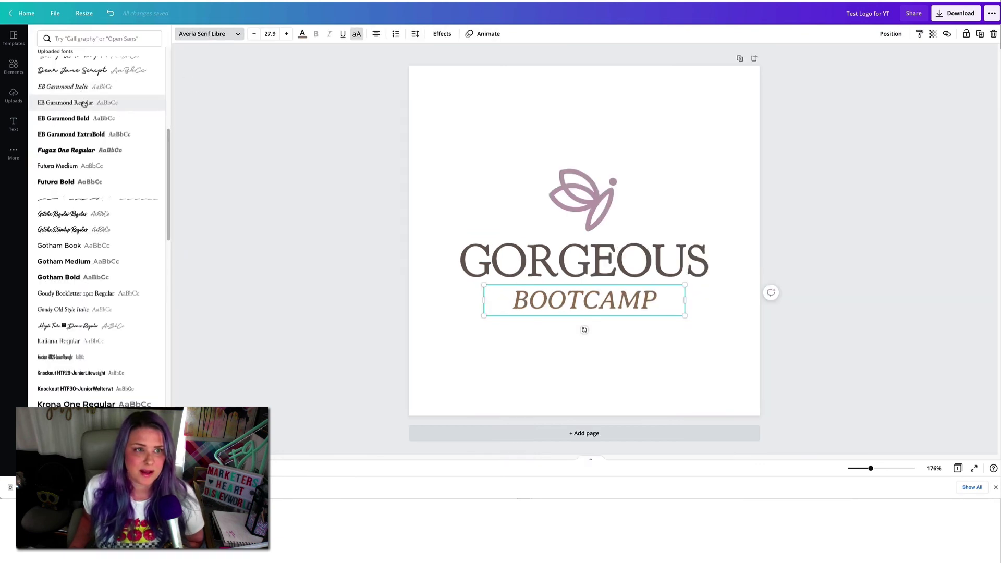
{"action": "left_click", "coordinate": [83, 102]}
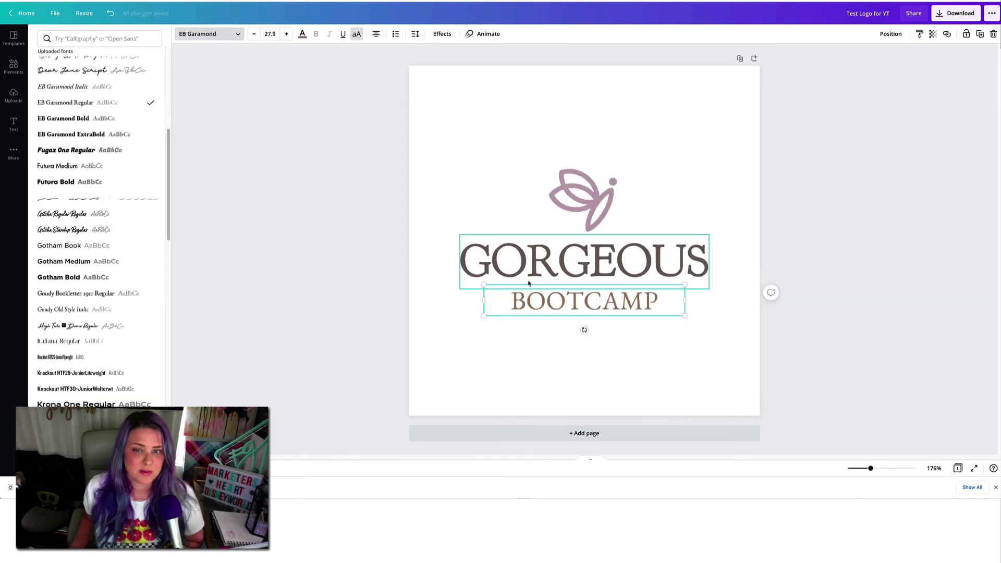
{"action": "left_click", "coordinate": [70, 342]}
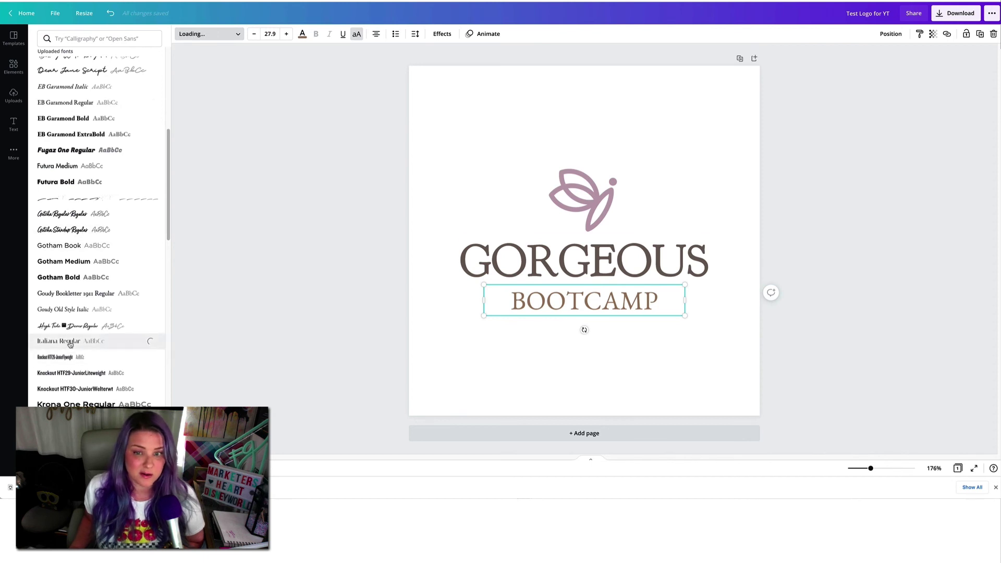
{"action": "scroll", "coordinate": [89, 323], "scroll_direction": "down", "scroll_amount": 5}
{"action": "left_click", "coordinate": [89, 323]}
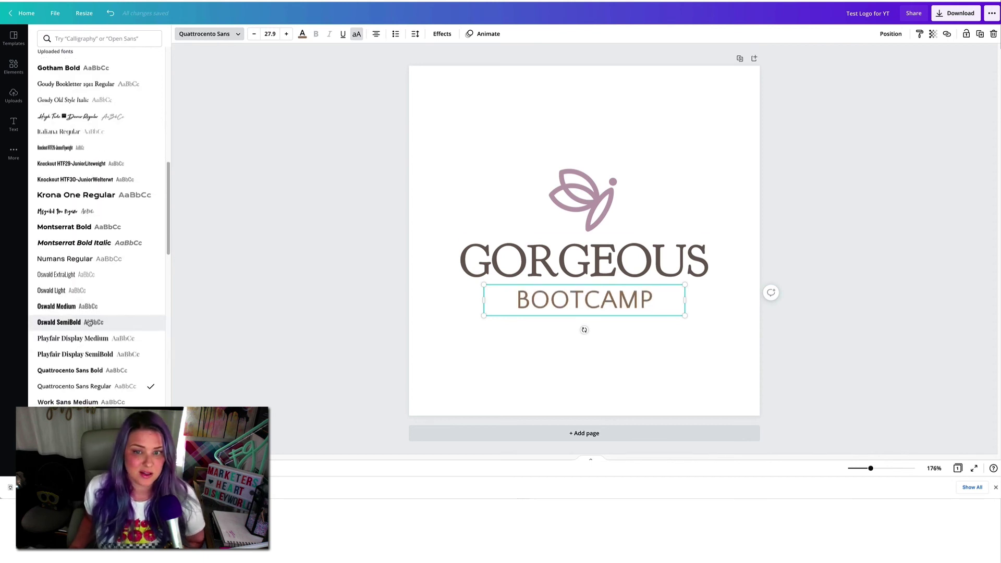
{"action": "scroll", "coordinate": [89, 323], "scroll_direction": "down", "scroll_amount": 3}
{"action": "left_click", "coordinate": [86, 321]}
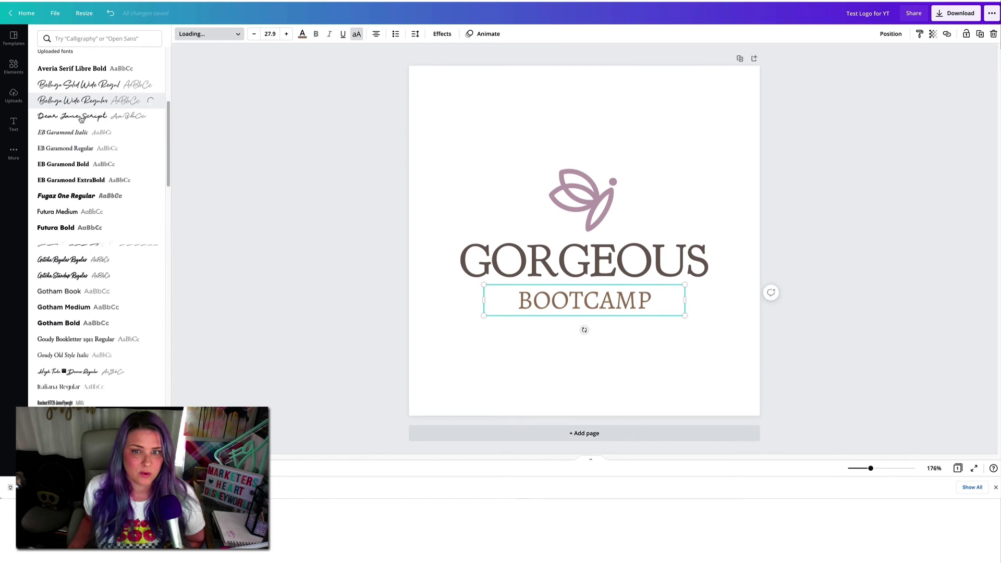
Step: Return bootcamp to lowercase and enlarge its font size to 32.9
{"action": "left_click", "coordinate": [356, 34]}
{"action": "key", "text": "Escape"}
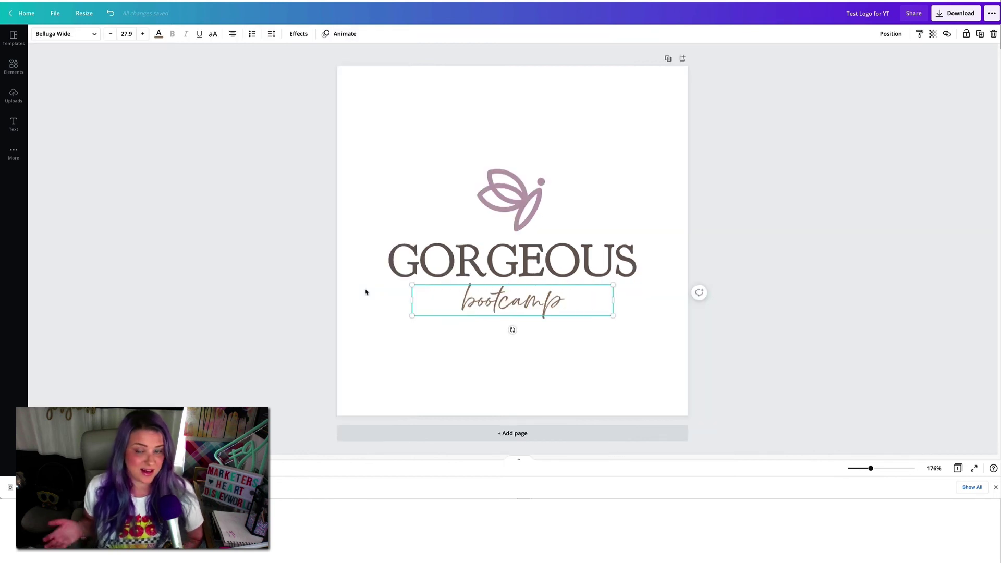
{"action": "left_click", "coordinate": [142, 34]}
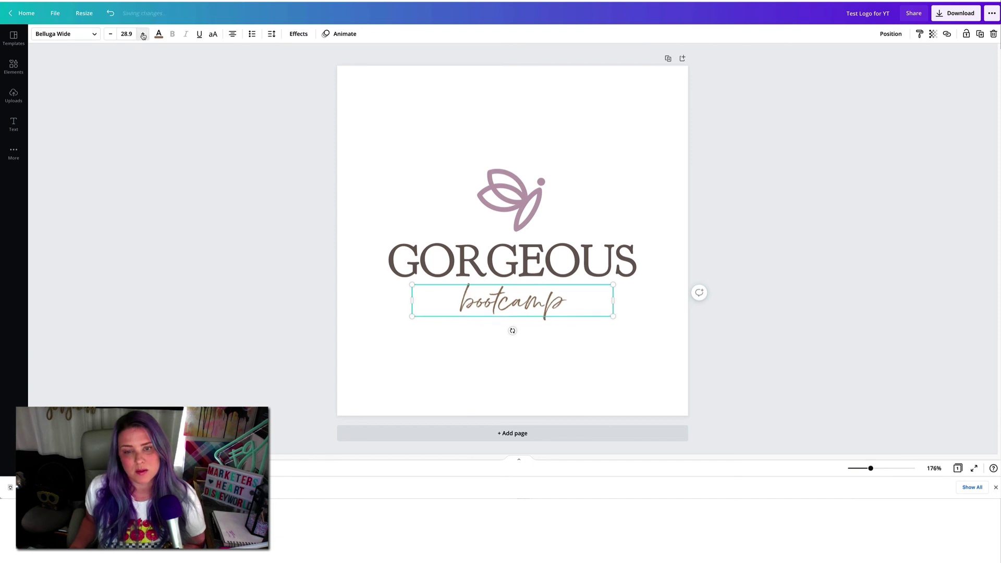
{"action": "left_click", "coordinate": [142, 34]}
{"action": "left_click", "coordinate": [142, 34]}
{"action": "left_click", "coordinate": [143, 34]}
{"action": "left_click", "coordinate": [142, 34]}
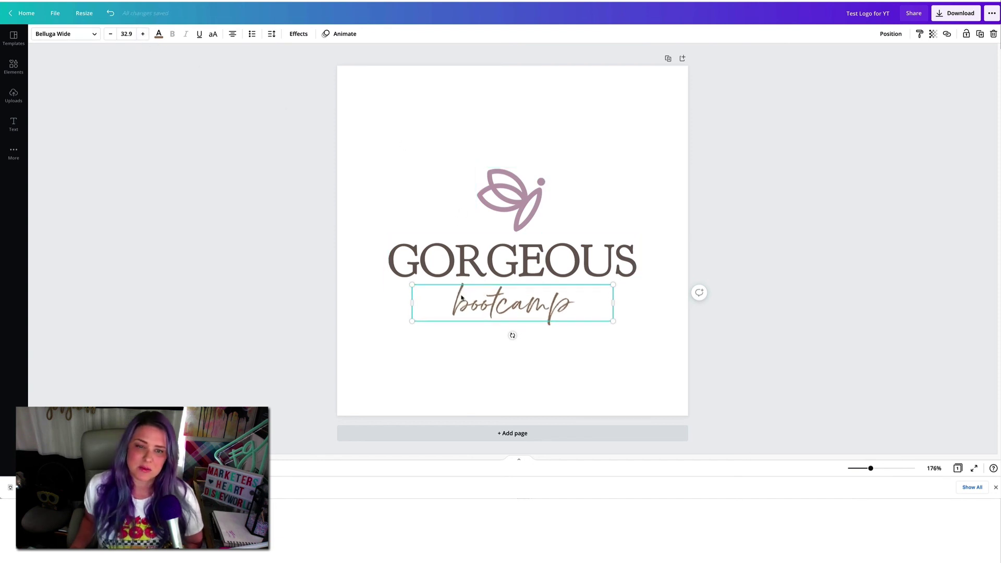
{"action": "left_click", "coordinate": [259, 237]}
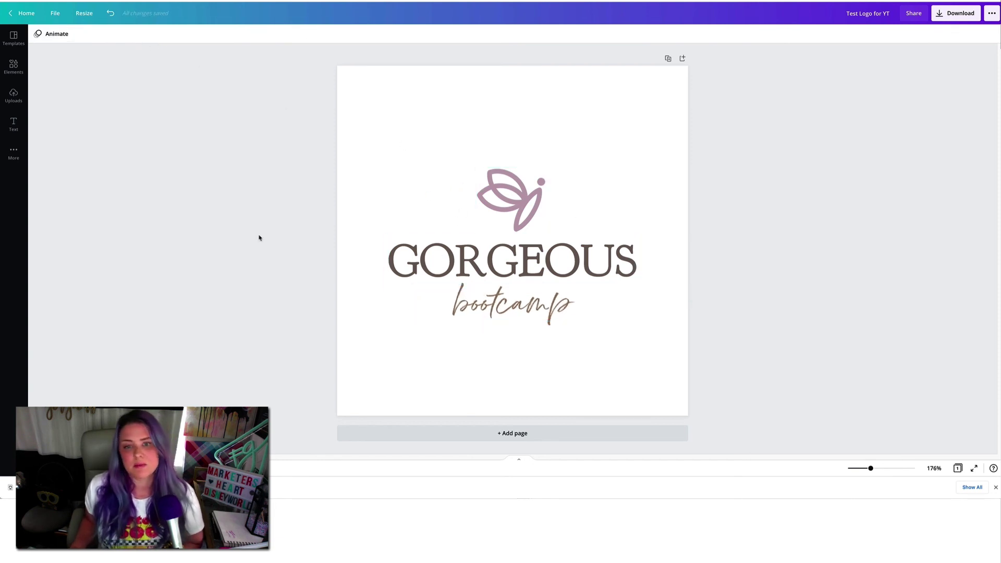